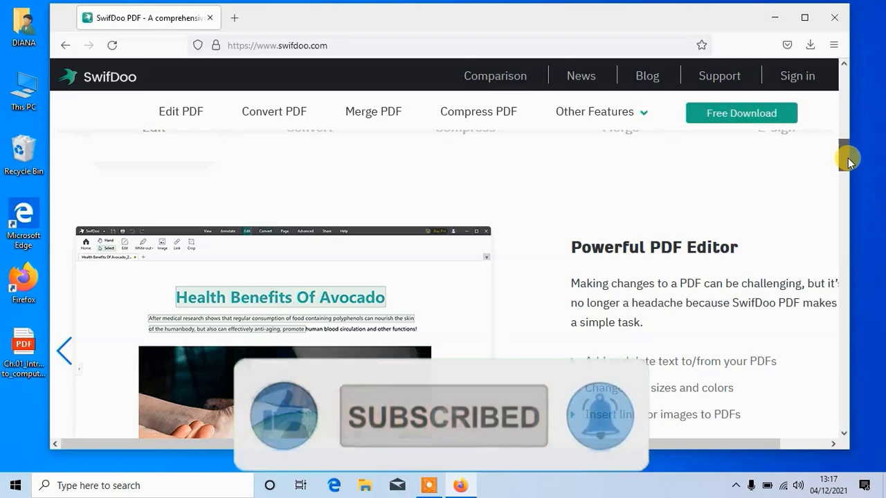
- Download SwifdooInstaller_stable.exe in Firefox and open the Downloads folder that contains it
{"action": "scroll", "coordinate": [850, 160], "scroll_direction": "down", "scroll_amount": 5}
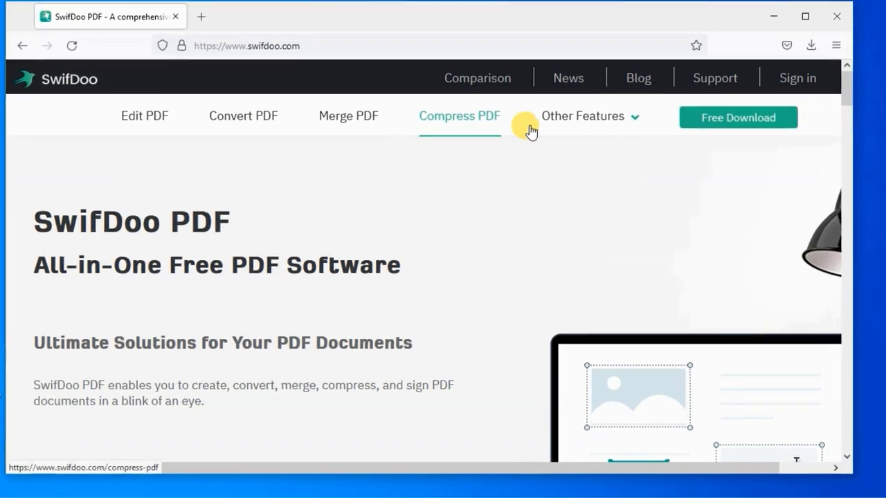
{"action": "mouse_move", "coordinate": [622, 131]}
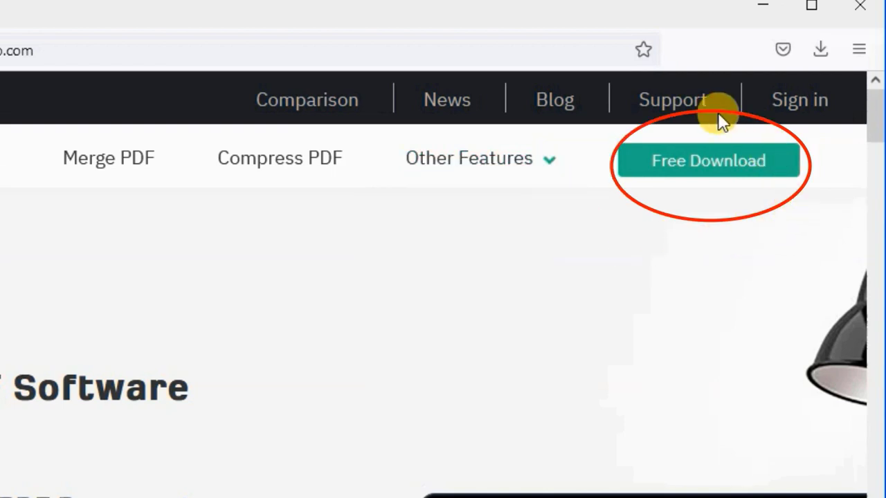
{"action": "left_click", "coordinate": [728, 164]}
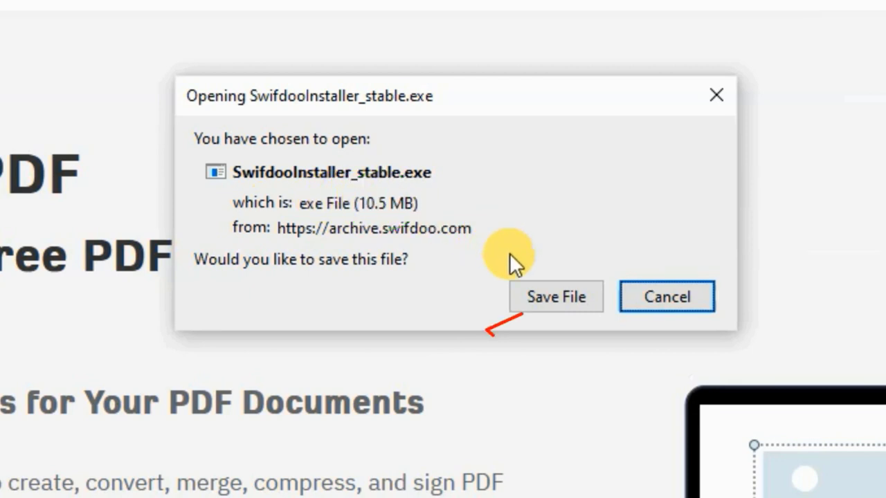
{"action": "left_click", "coordinate": [554, 290]}
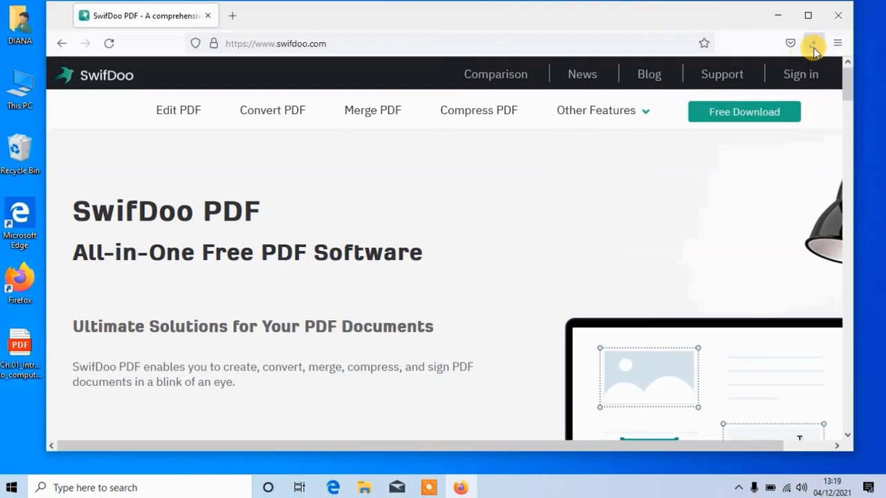
{"action": "left_click", "coordinate": [810, 49]}
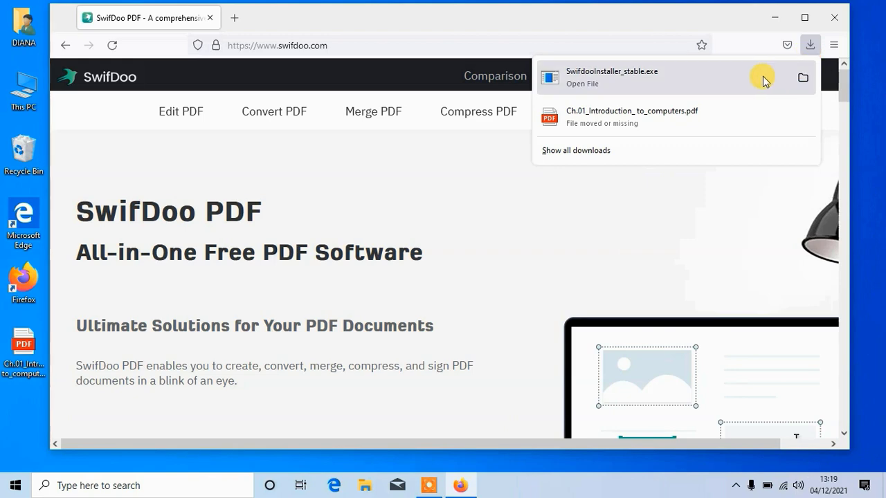
{"action": "left_click", "coordinate": [803, 79]}
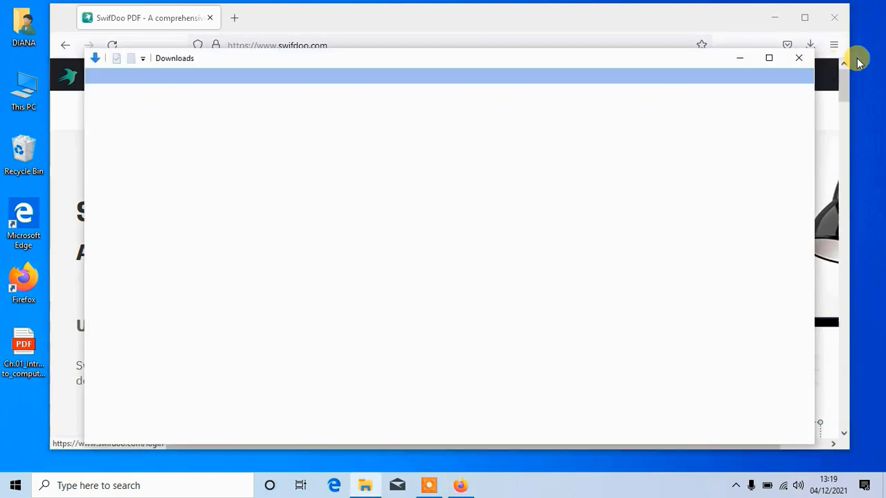
- Run SwifdooInstaller_stable, accept the service agreement and install SwifDoo PDF until Installation Completed
{"action": "double_click", "coordinate": [242, 160]}
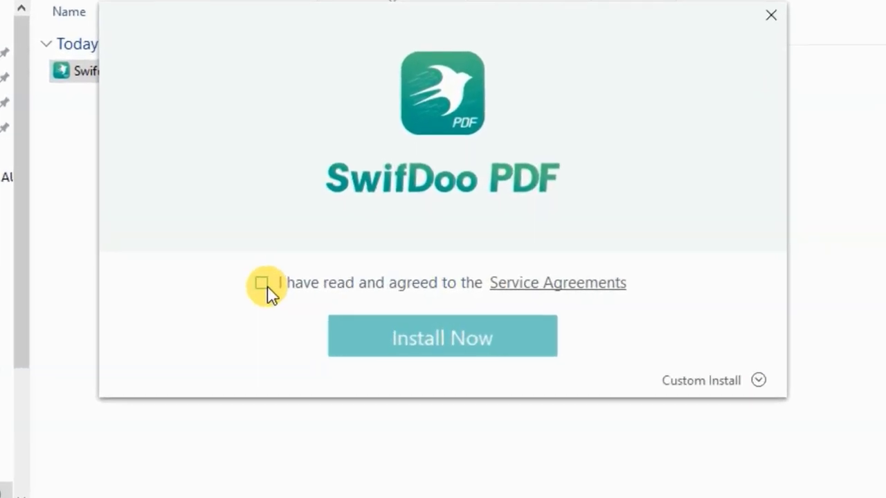
{"action": "left_click", "coordinate": [309, 286]}
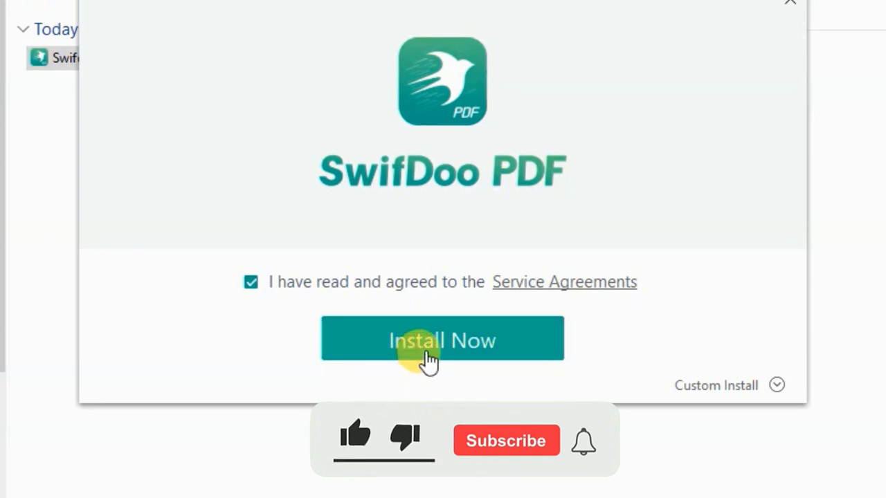
{"action": "left_click", "coordinate": [773, 391]}
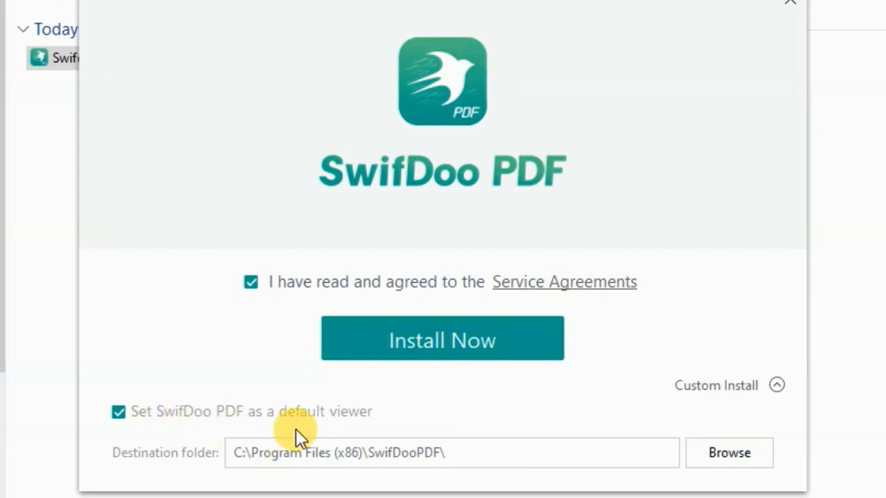
{"action": "left_click", "coordinate": [450, 351]}
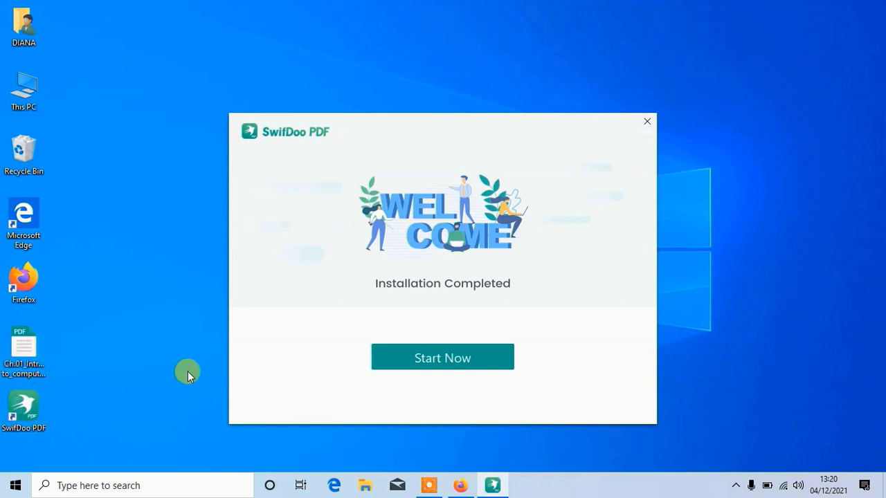
- Start SwifDoo PDF and scroll through the SwifDoo PDF User Guide
{"action": "left_click", "coordinate": [468, 358]}
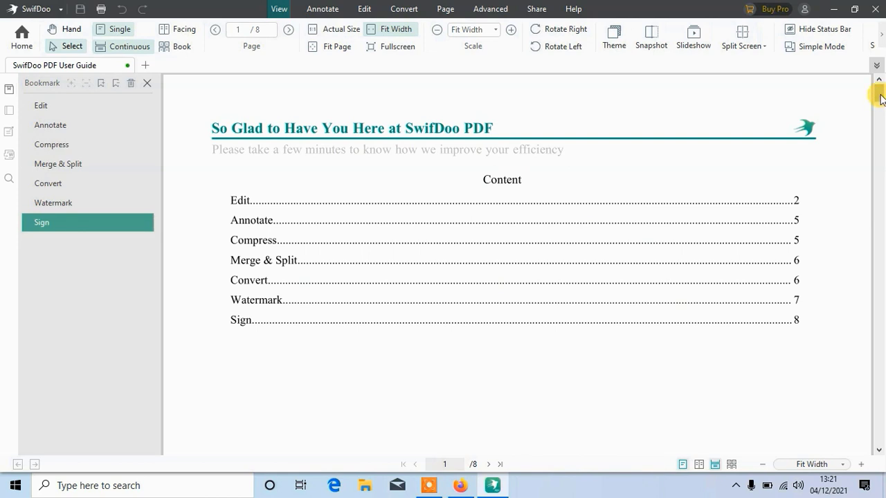
{"action": "left_click_drag", "start_coordinate": [881, 99], "coordinate": [876, 290]}
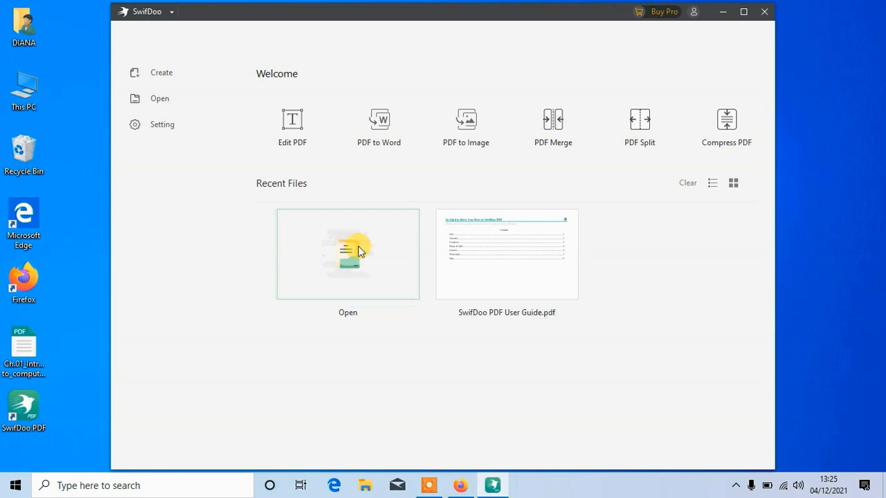
- Open Ch.01_Introduction_to_computers.pdf from the Desktop in a maximized window
{"action": "left_click", "coordinate": [360, 280]}
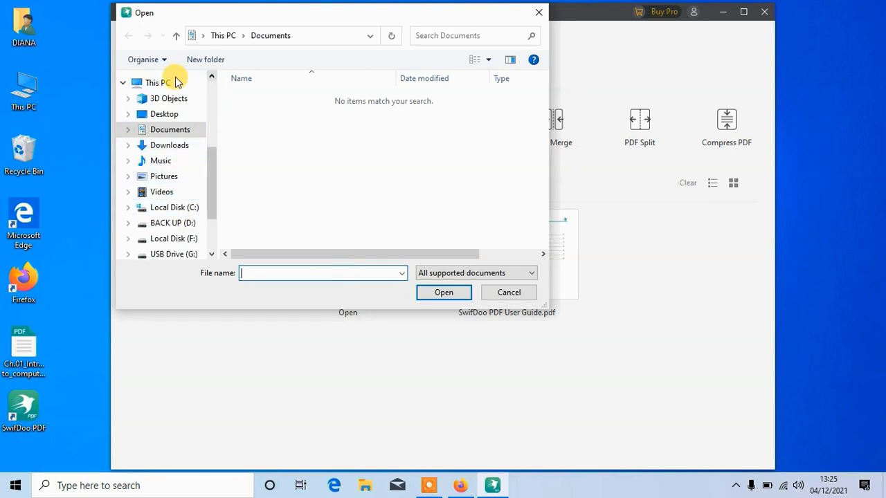
{"action": "left_click", "coordinate": [167, 116]}
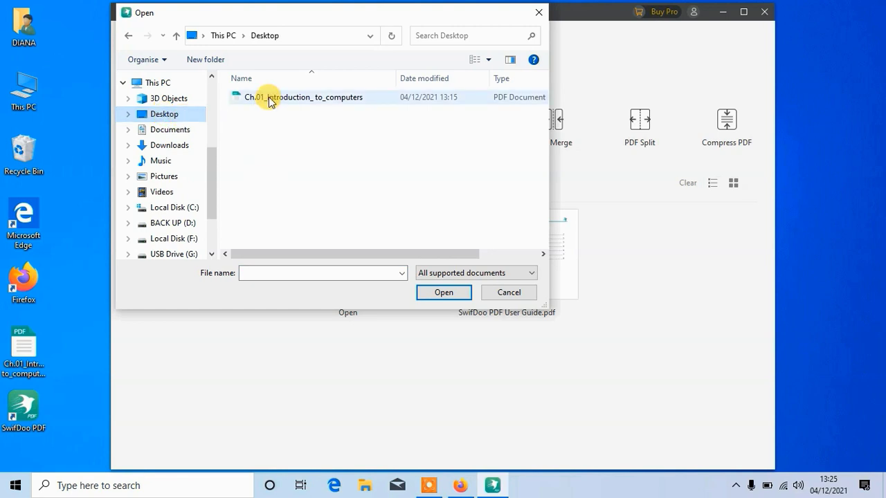
{"action": "double_click", "coordinate": [268, 97]}
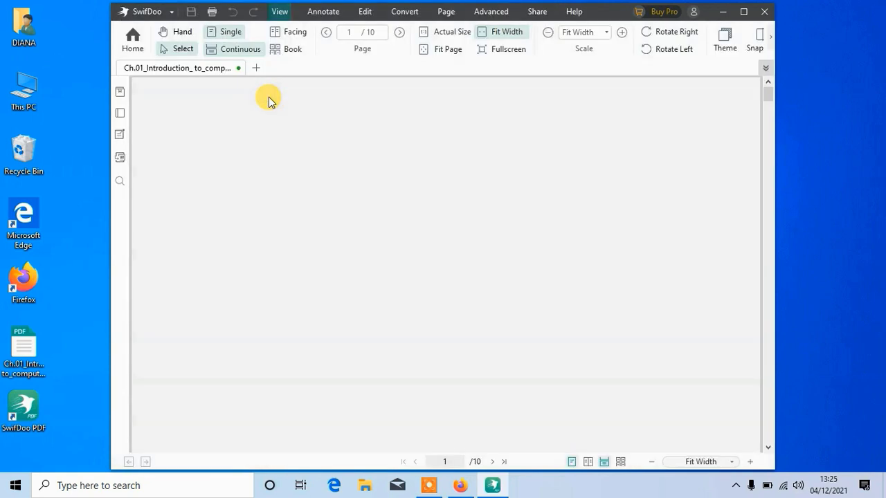
{"action": "left_click", "coordinate": [744, 11]}
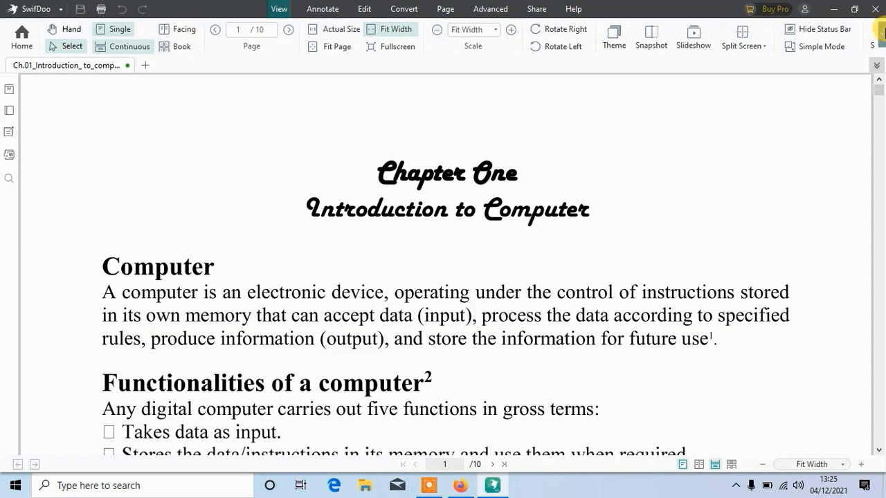
{"action": "left_click_drag", "start_coordinate": [877, 93], "coordinate": [881, 130]}
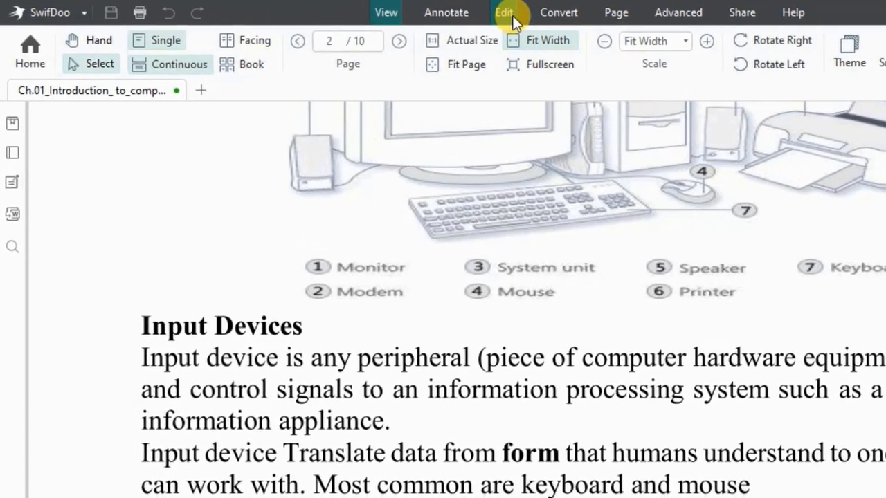
- Turn on Edit mode and scroll down to the Input Devices section on page 2
{"action": "left_click", "coordinate": [513, 15]}
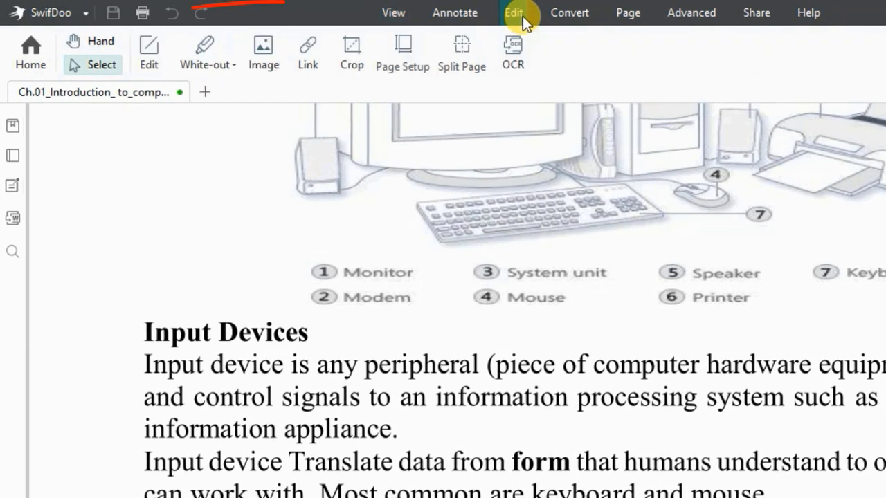
{"action": "left_click", "coordinate": [150, 50]}
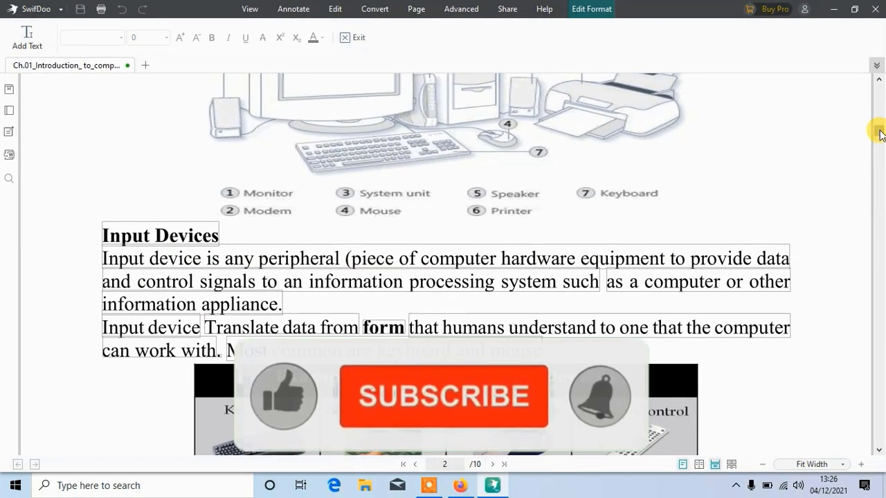
{"action": "left_click_drag", "start_coordinate": [880, 136], "coordinate": [879, 181]}
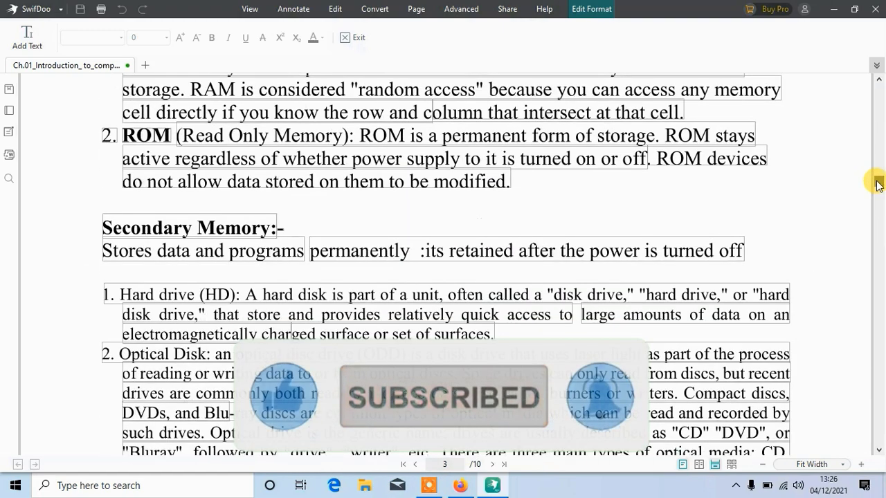
{"action": "left_click_drag", "start_coordinate": [878, 184], "coordinate": [877, 191]}
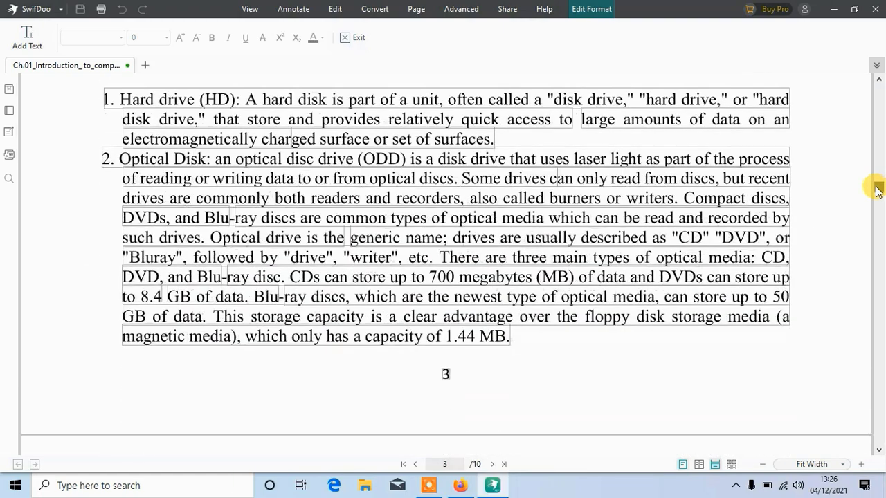
- Delete the end of the paragraph ending '1.44 MB.'
{"action": "left_click", "coordinate": [507, 335]}
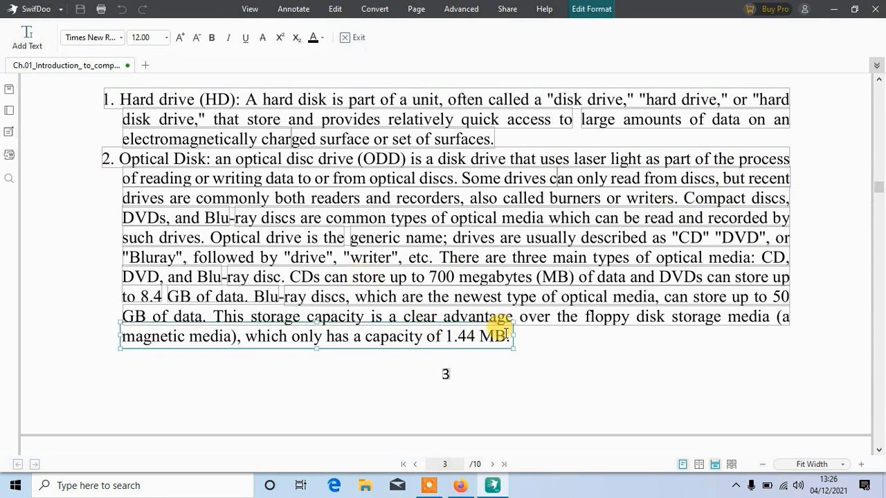
{"action": "key", "text": "BackSpace"}
{"action": "key", "text": "BackSpace"}
{"action": "key", "text": "BackSpace"}
{"action": "key", "text": "BackSpace"}
{"action": "key", "text": "BackSpace"}
{"action": "key", "text": "BackSpace"}
{"action": "key", "text": "BackSpace"}
{"action": "key", "text": "BackSpace"}
{"action": "key", "text": "BackSpace"}
{"action": "key", "text": "BackSpace"}
{"action": "key", "text": "BackSpace"}
{"action": "key", "text": "BackSpace"}
{"action": "key", "text": "BackSpace"}
{"action": "key", "text": "BackSpace"}
{"action": "key", "text": "BackSpace"}
{"action": "key", "text": "BackSpace"}
{"action": "key", "text": "BackSpace"}
{"action": "key", "text": "BackSpace"}
{"action": "key", "text": "Delete"}
{"action": "key", "text": "Delete"}
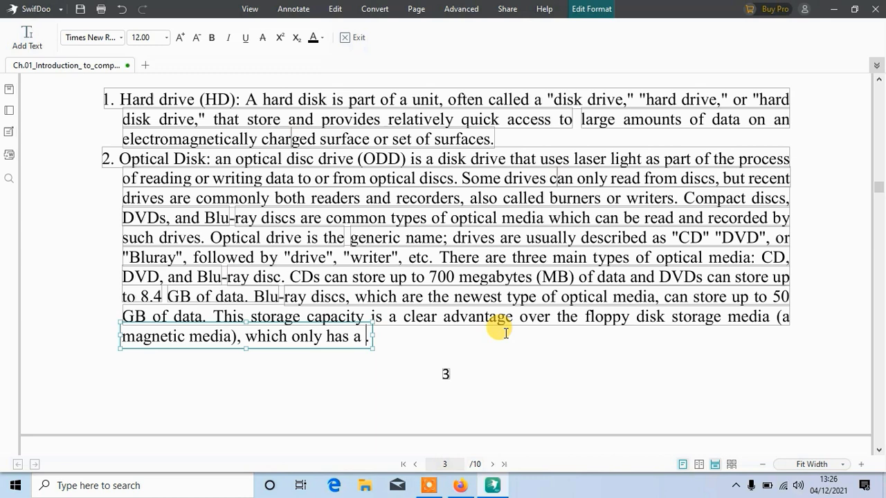
{"action": "key", "text": "BackSpace"}
{"action": "key", "text": "BackSpace"}
{"action": "key", "text": "BackSpace"}
{"action": "key", "text": "BackSpace"}
{"action": "key", "text": "BackSpace"}
{"action": "key", "text": "BackSpace"}
{"action": "key", "text": "BackSpace"}
{"action": "key", "text": "BackSpace"}
{"action": "key", "text": "BackSpace"}
{"action": "key", "text": "BackSpace"}
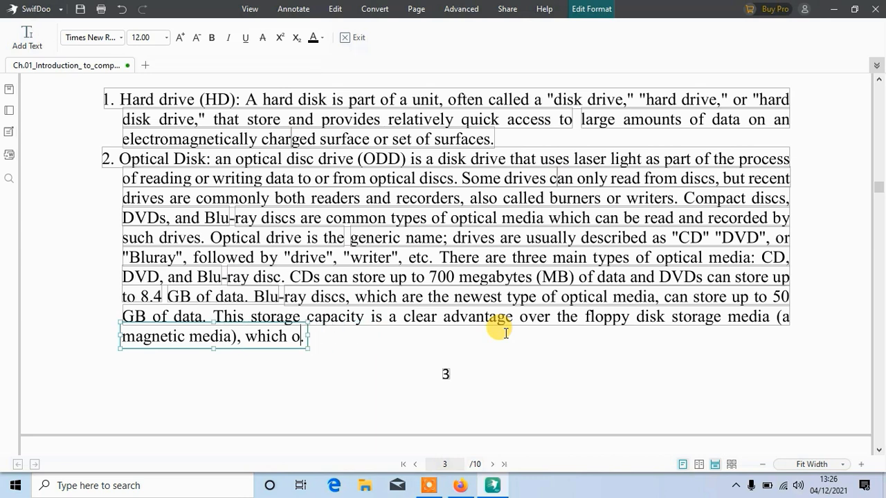
{"action": "scroll", "coordinate": [446, 187], "scroll_direction": "up", "scroll_amount": 10}
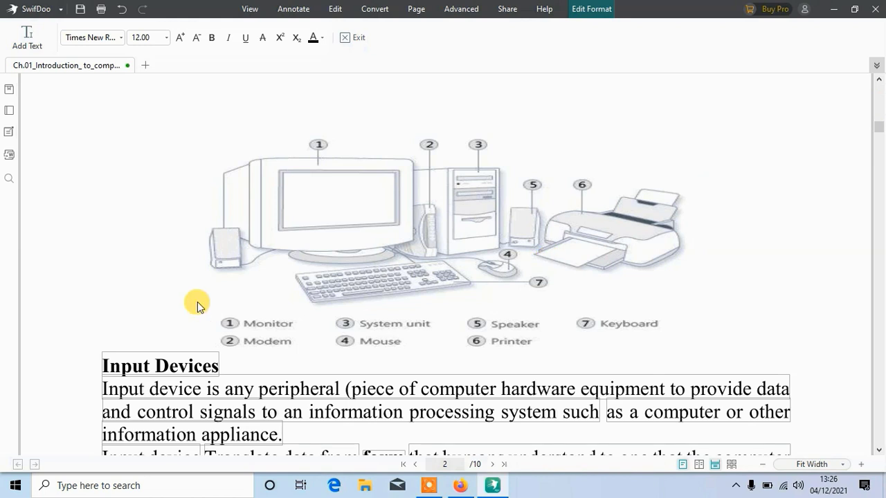
- Retitle the heading to 'Input Devices 2020'
{"action": "left_click", "coordinate": [176, 364]}
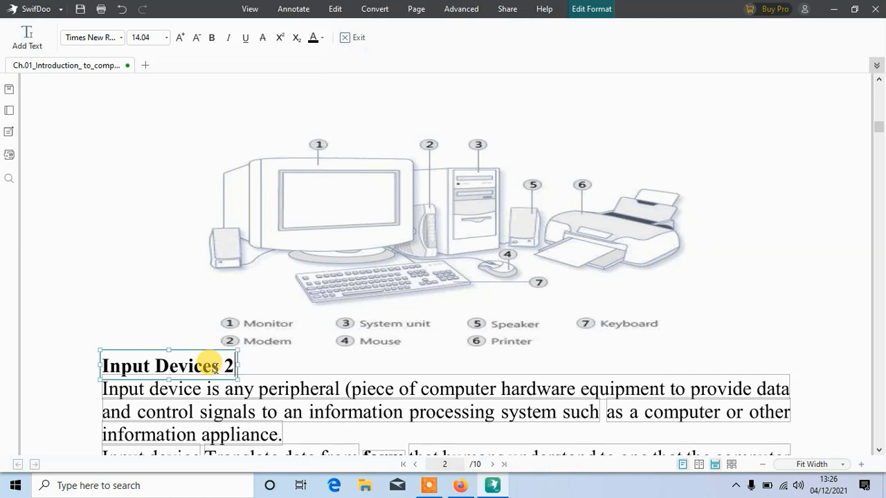
{"action": "type", "text": "020"}
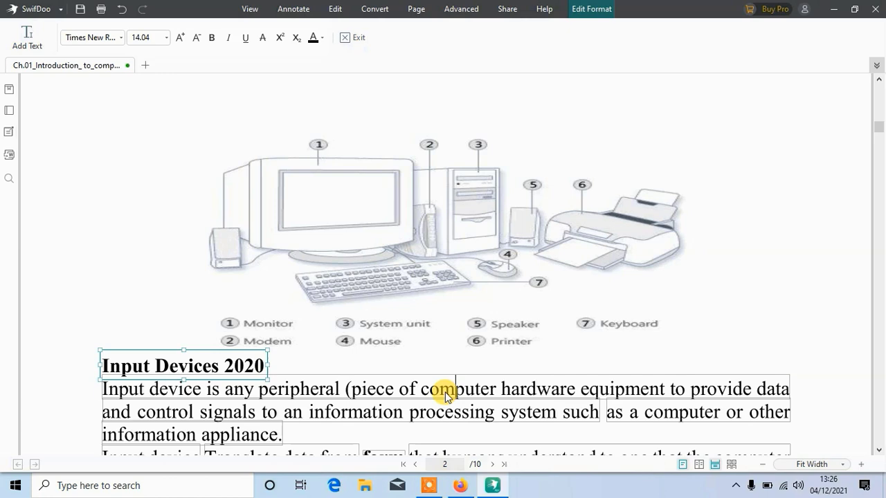
{"action": "left_click", "coordinate": [445, 391]}
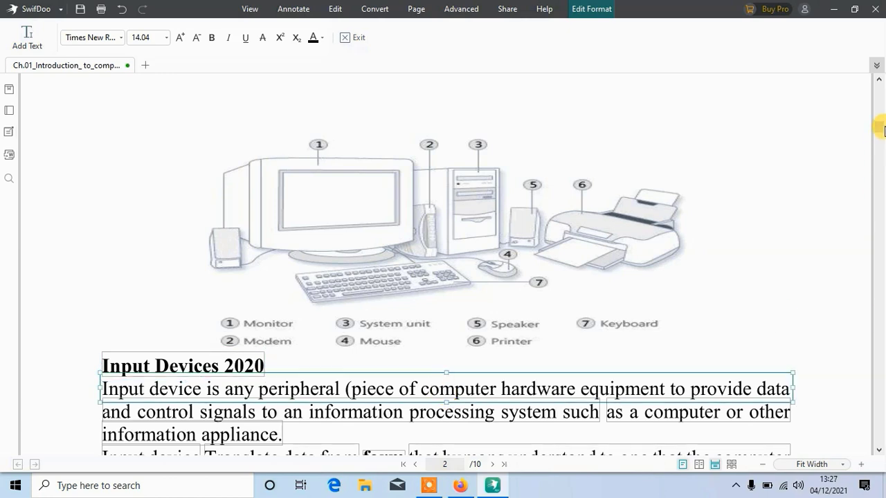
- Delete the web links in footnotes 3 and 2
{"action": "left_click_drag", "start_coordinate": [879, 130], "coordinate": [878, 122]}
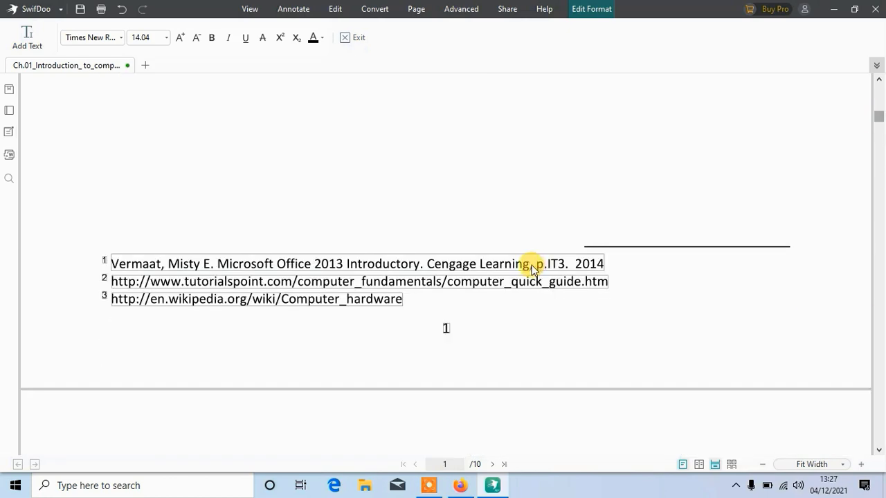
{"action": "left_click", "coordinate": [385, 302]}
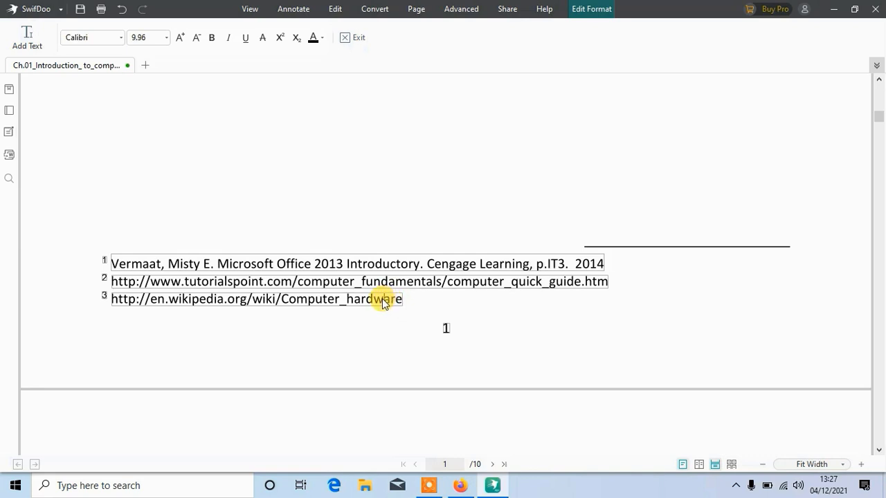
{"action": "key", "text": "ctrl+a"}
{"action": "key", "text": "Delete"}
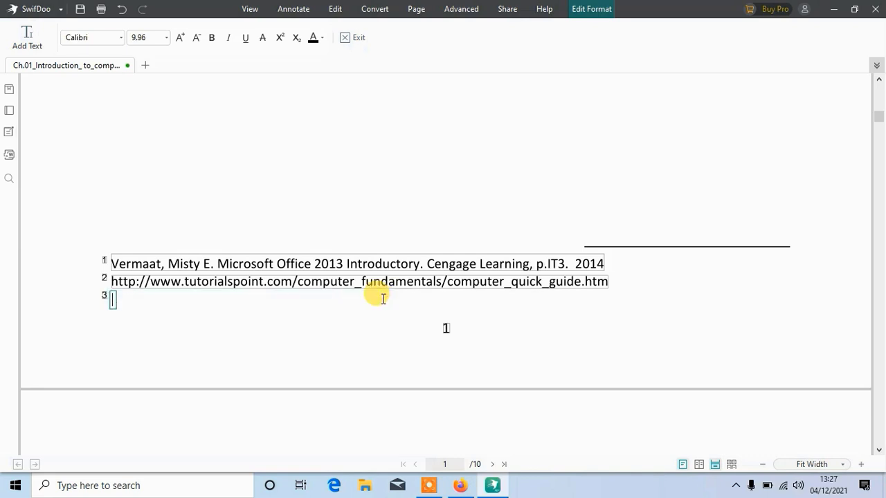
{"action": "left_click", "coordinate": [382, 280]}
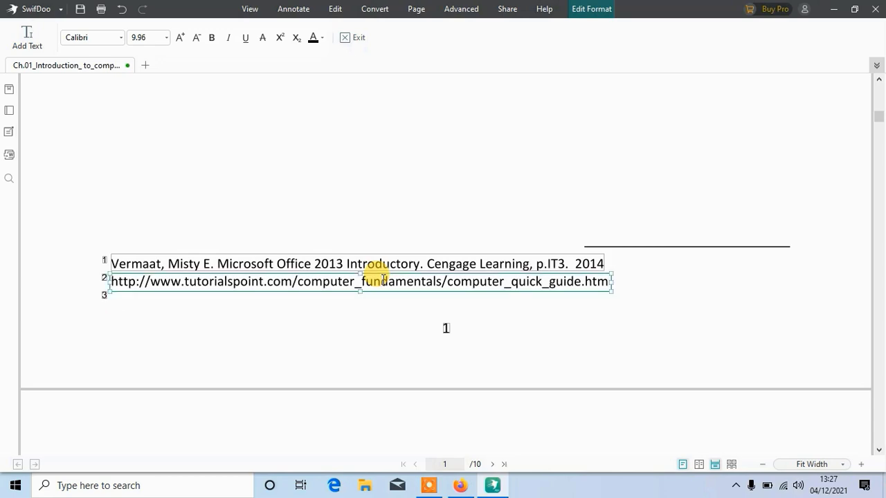
{"action": "key", "text": "ctrl+a"}
{"action": "key", "text": "Delete"}
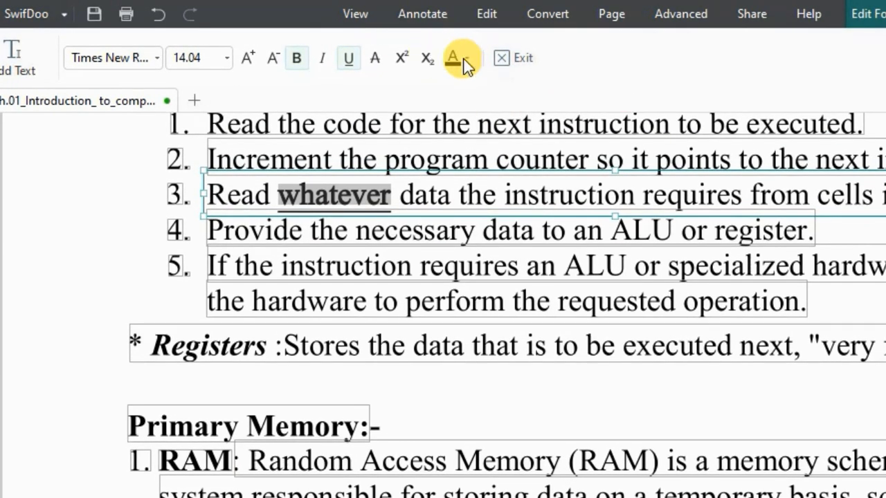
- Make the word 'whatever' bold and underlined, then exit text editing
{"action": "left_click", "coordinate": [313, 228]}
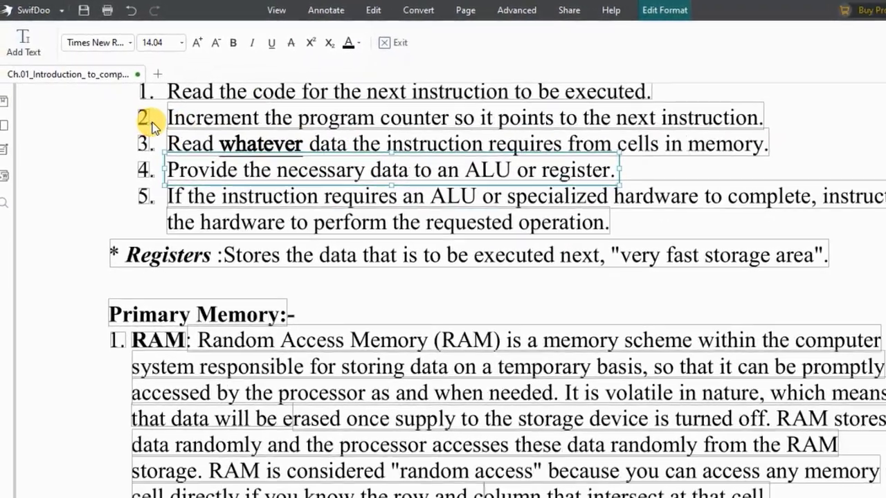
{"action": "left_click", "coordinate": [785, 126]}
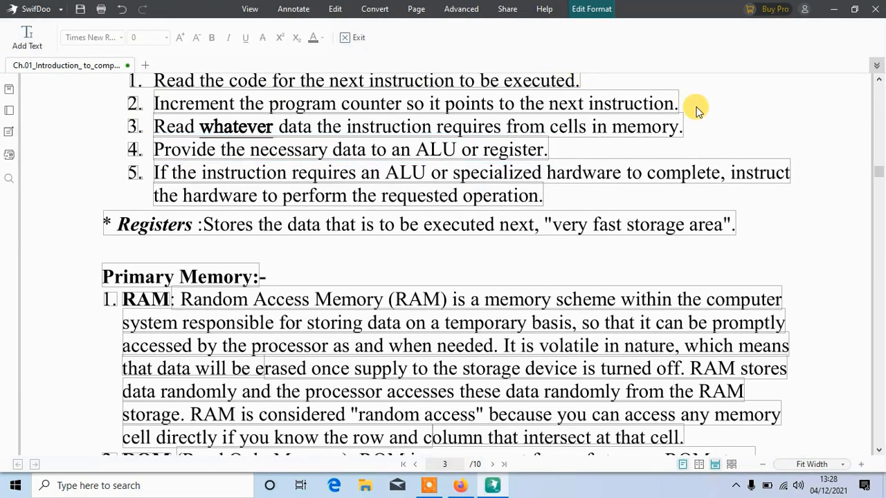
{"action": "left_click", "coordinate": [354, 37]}
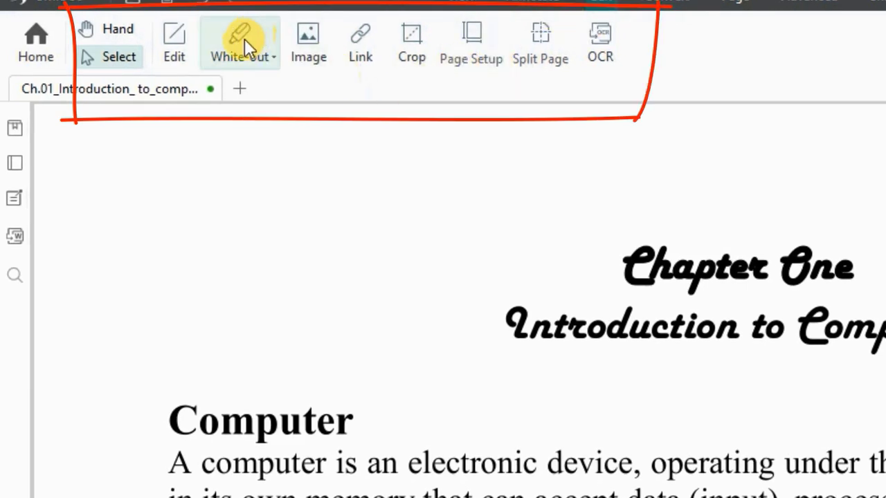
- Pick the Capture screenshot from Documents as an image to insert
{"action": "left_click", "coordinate": [309, 45]}
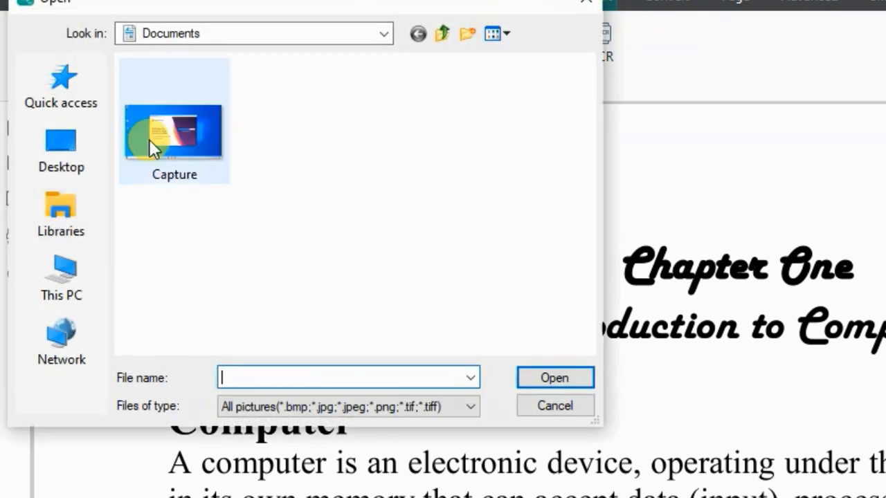
{"action": "left_click", "coordinate": [191, 131]}
{"action": "left_click", "coordinate": [554, 375]}
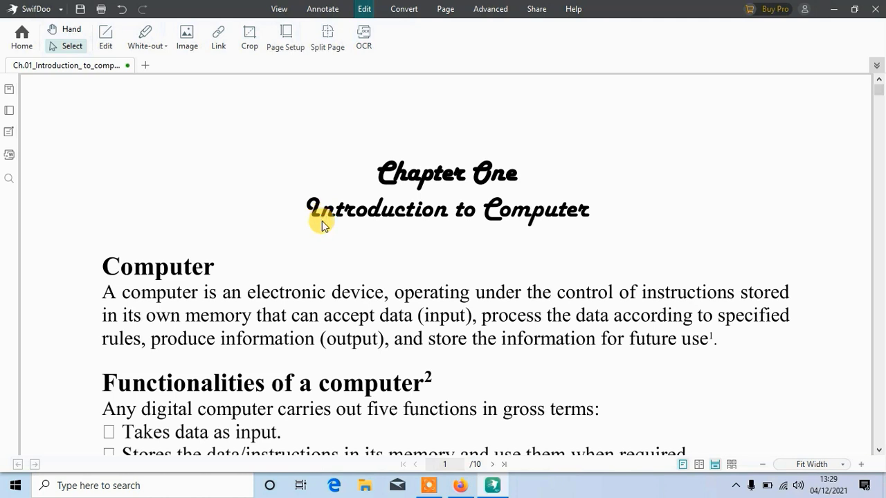
- Place the Capture screenshot on page 1 and rotate it 90 degrees
{"action": "left_click", "coordinate": [480, 255]}
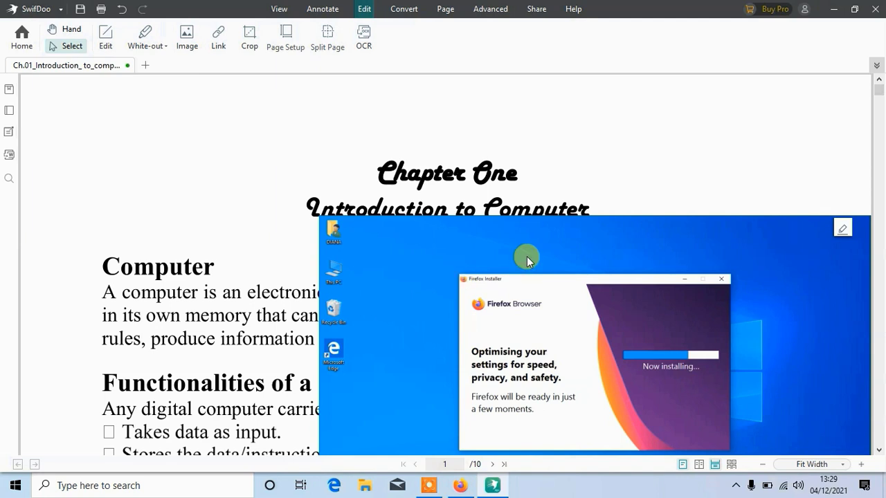
{"action": "left_click", "coordinate": [843, 229]}
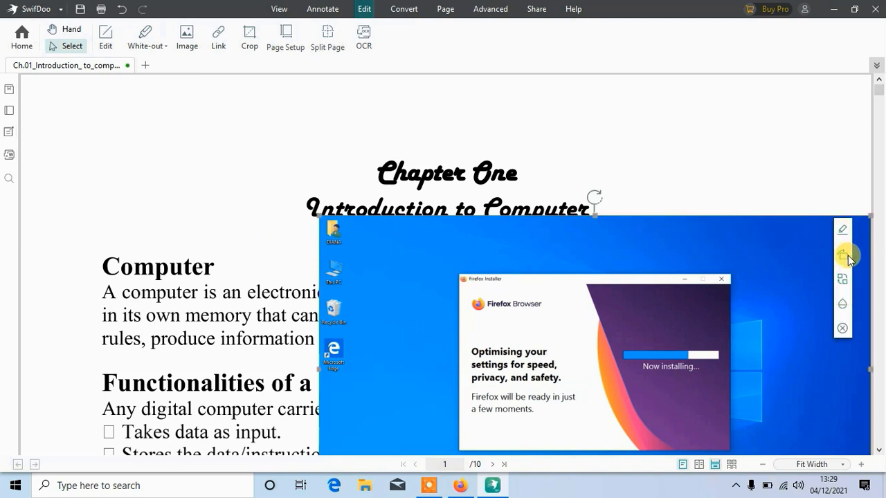
{"action": "left_click", "coordinate": [848, 257]}
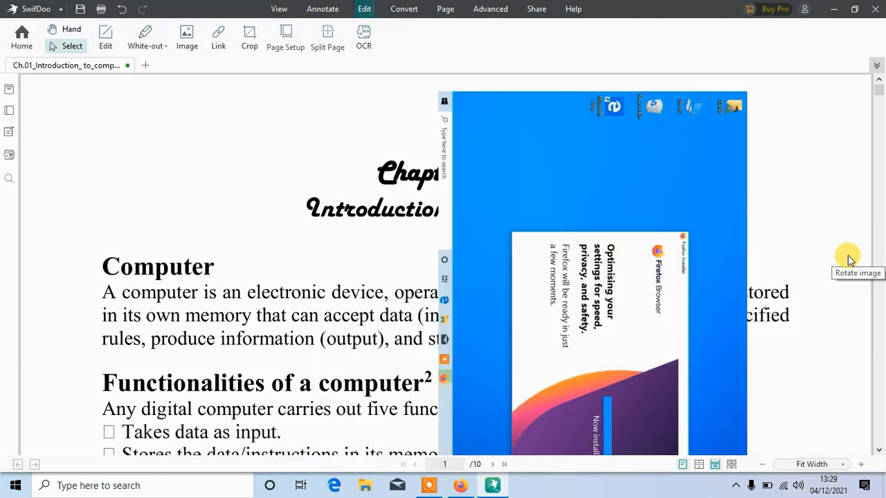
- Shrink the screenshot and move it to page 1's top-right, beside the Chapter One title
{"action": "left_click", "coordinate": [660, 183]}
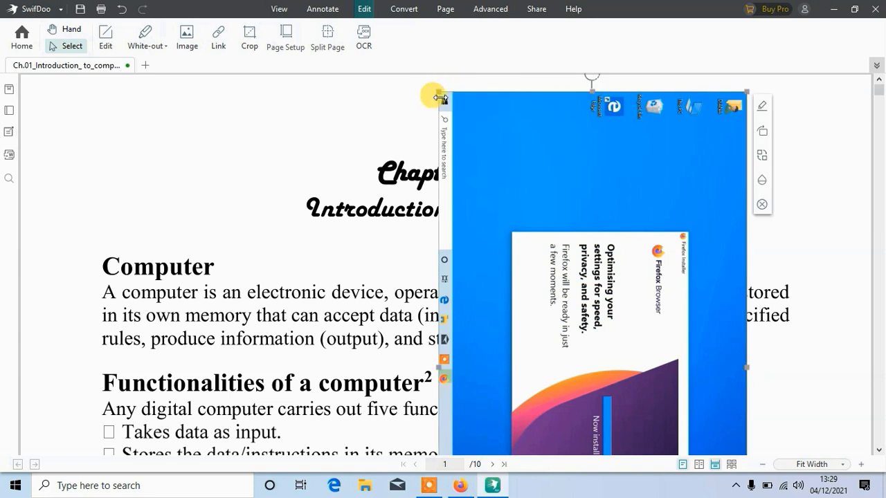
{"action": "left_click_drag", "start_coordinate": [439, 92], "coordinate": [732, 450]}
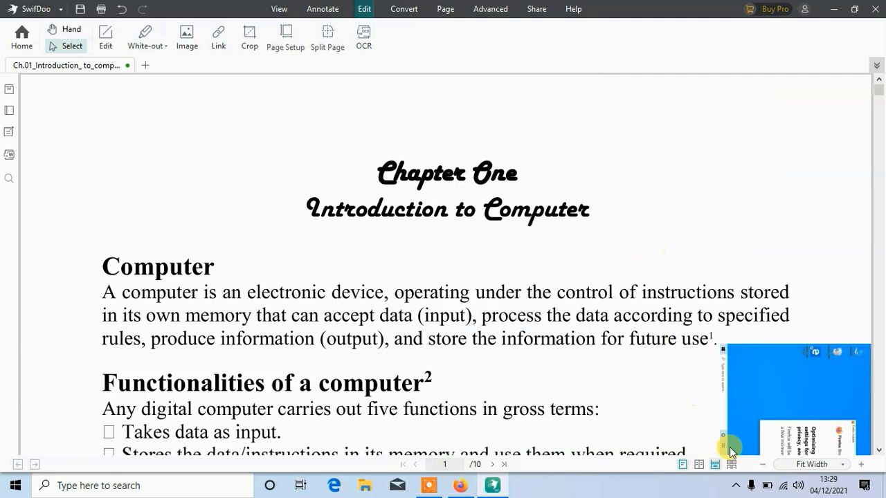
{"action": "left_click", "coordinate": [810, 406]}
{"action": "left_click_drag", "start_coordinate": [810, 405], "coordinate": [768, 124]}
{"action": "left_click", "coordinate": [810, 344]}
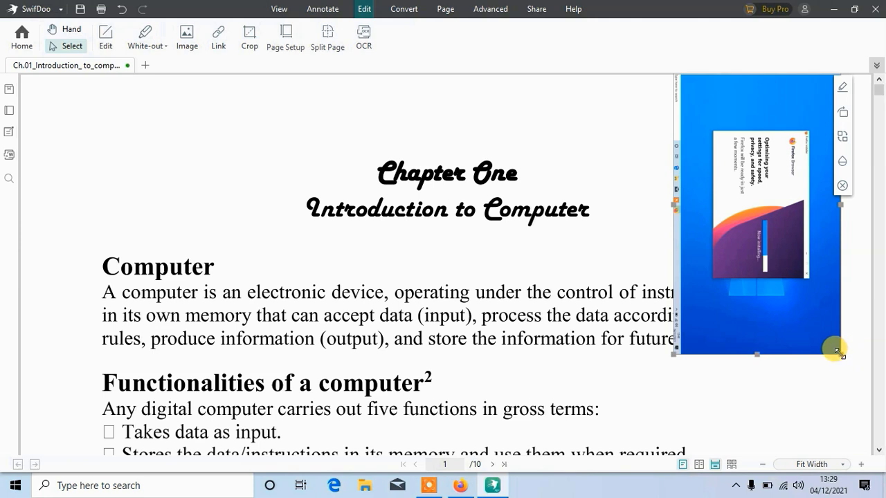
{"action": "left_click_drag", "start_coordinate": [837, 351], "coordinate": [825, 277]}
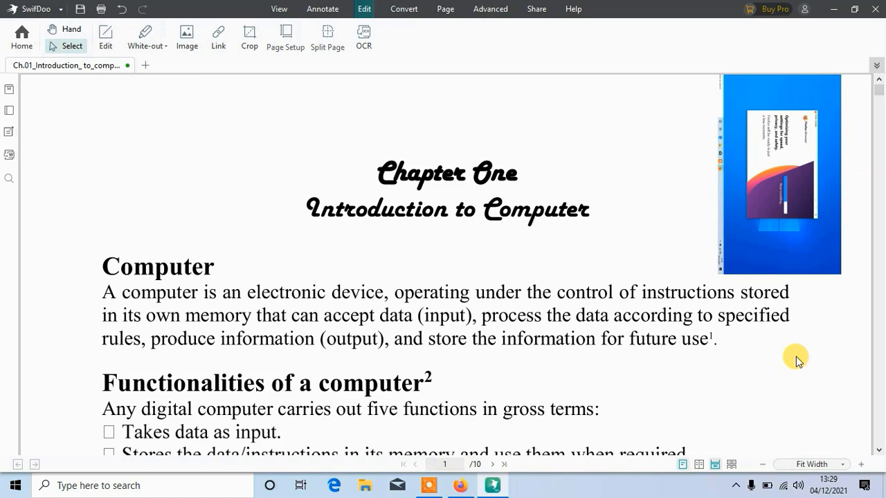
- Show the Convert tools: exports to Word, Excel, PowerPoint, CAD, HTML and images
{"action": "scroll", "coordinate": [874, 87], "scroll_direction": "down", "scroll_amount": 15}
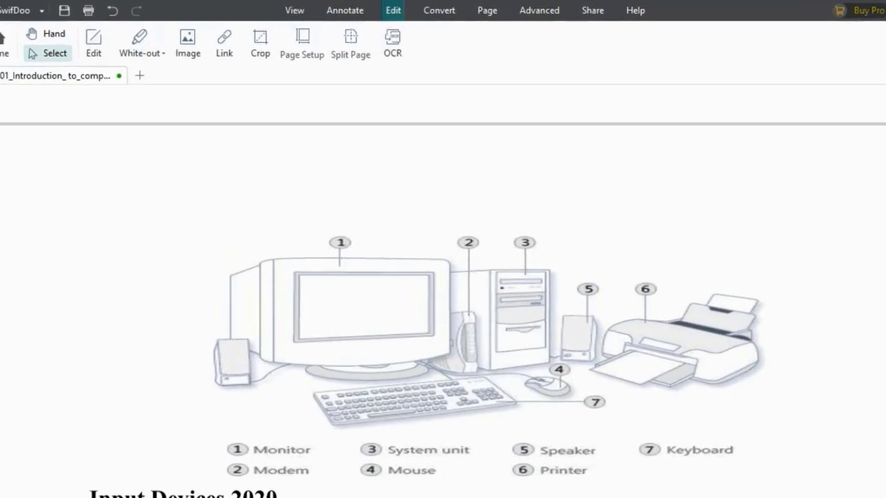
{"action": "scroll", "coordinate": [443, 312], "scroll_direction": "up", "scroll_amount": 5}
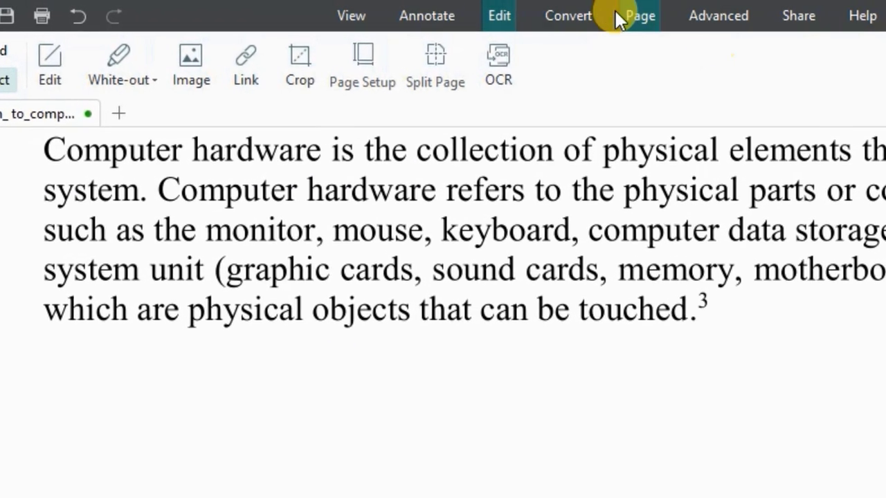
{"action": "left_click", "coordinate": [568, 15]}
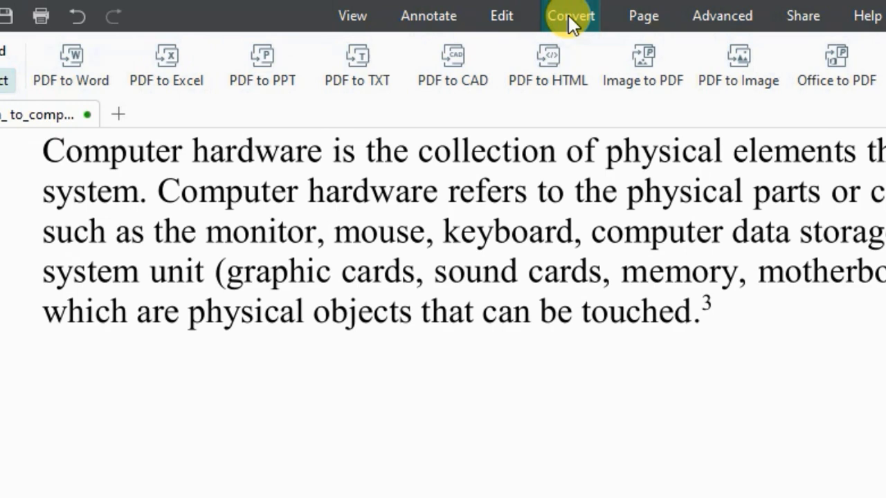
{"action": "left_click", "coordinate": [502, 15]}
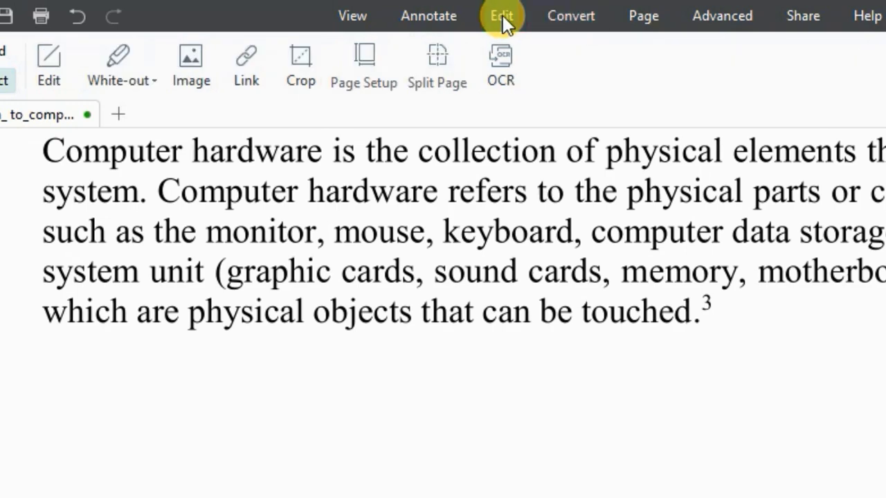
{"action": "left_click", "coordinate": [575, 16]}
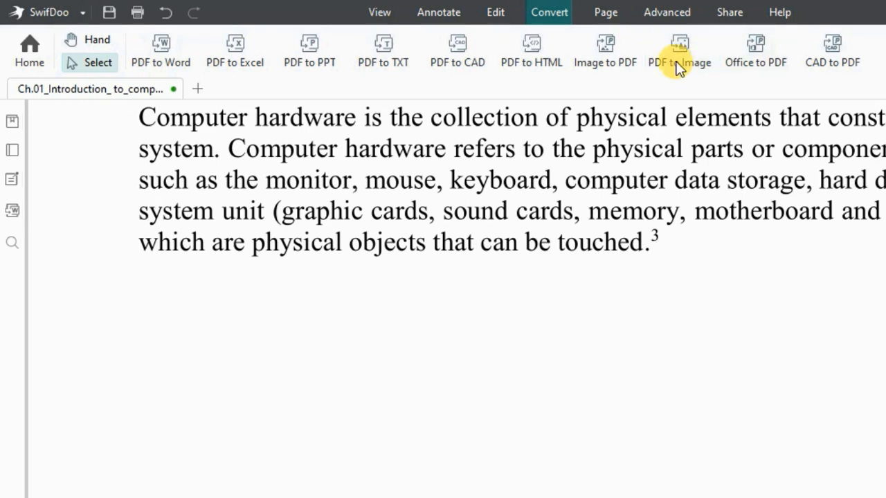
- Convert the chapter with PDF to Word, keeping the Word(.docx) output format
{"action": "left_click", "coordinate": [163, 61]}
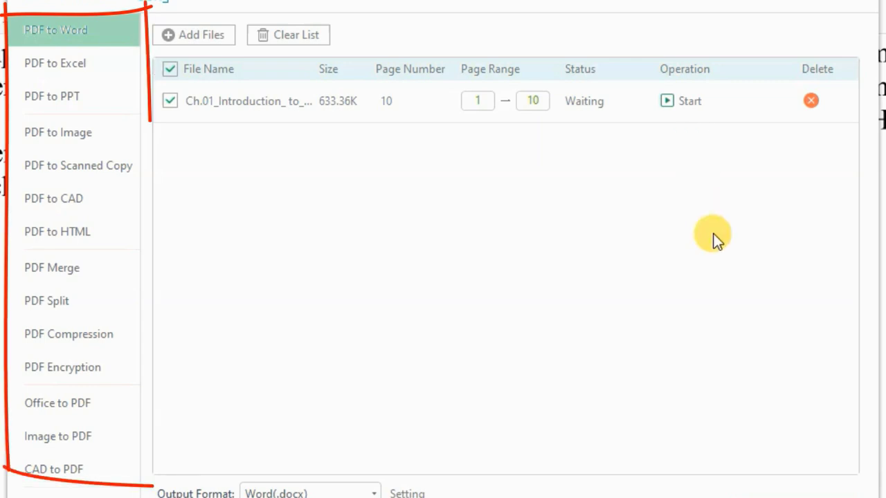
{"action": "left_click", "coordinate": [371, 492]}
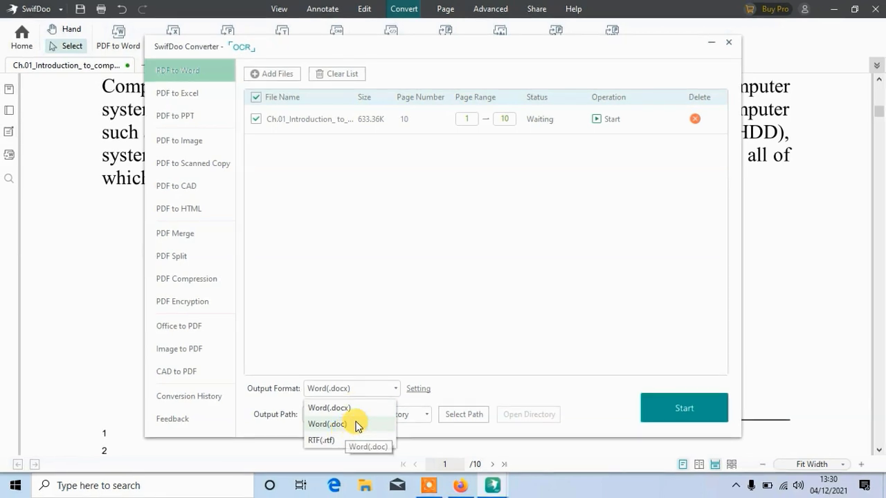
{"action": "left_click", "coordinate": [396, 365]}
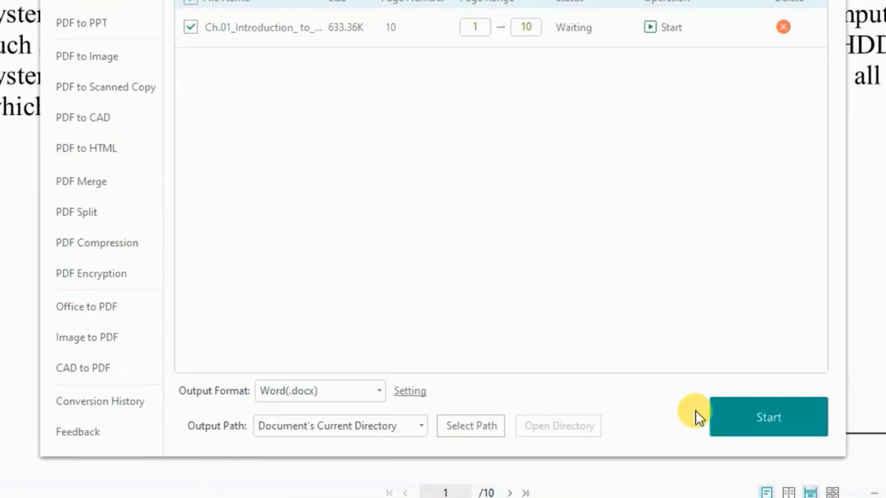
{"action": "left_click", "coordinate": [756, 419]}
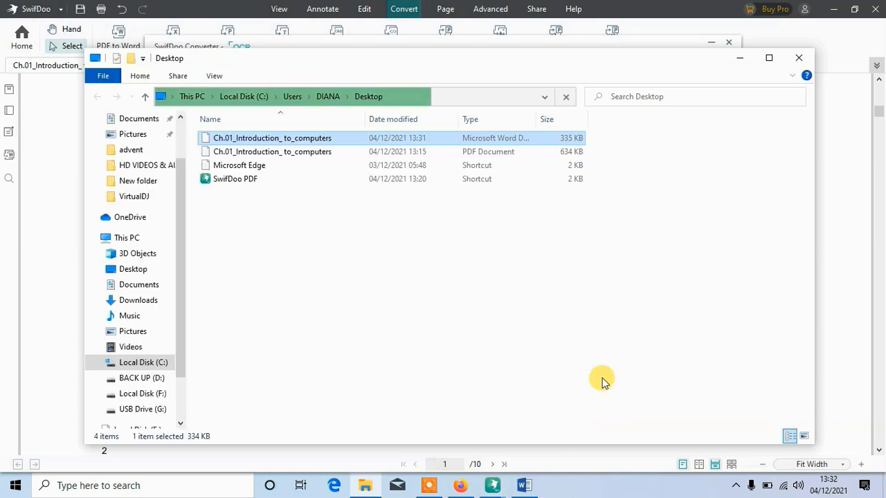
- Close the Desktop folder and bring up the converted Ch.01_Introduction_to_computers document in Word
{"action": "left_click", "coordinate": [803, 61]}
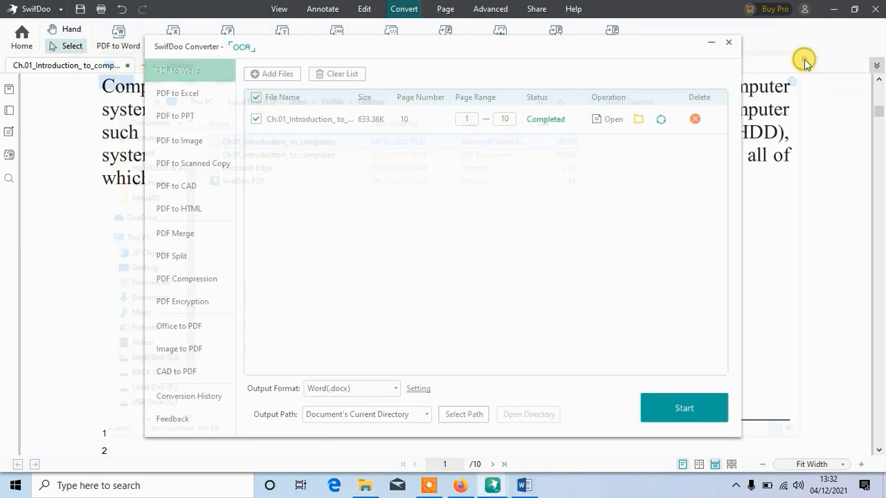
{"action": "left_click", "coordinate": [525, 487]}
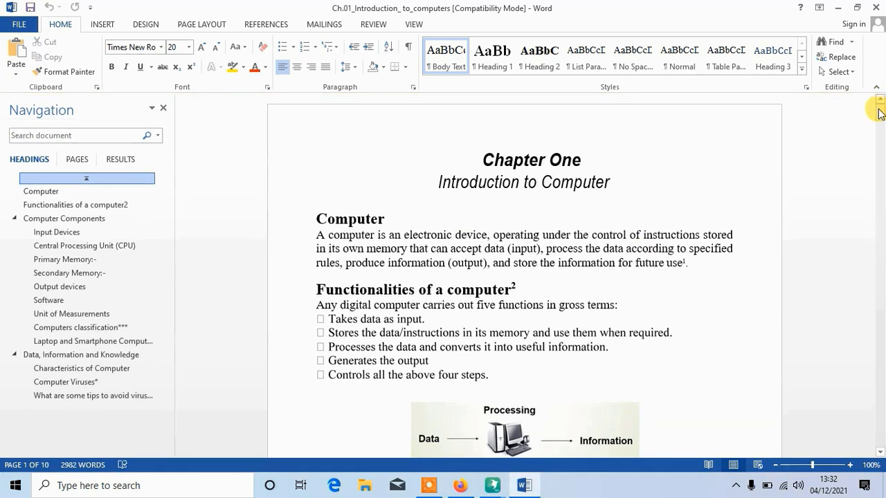
- On page 7, break the line before 'A laptop' so it sits below the LAPTOP: label
{"action": "left_click_drag", "start_coordinate": [881, 113], "coordinate": [880, 272]}
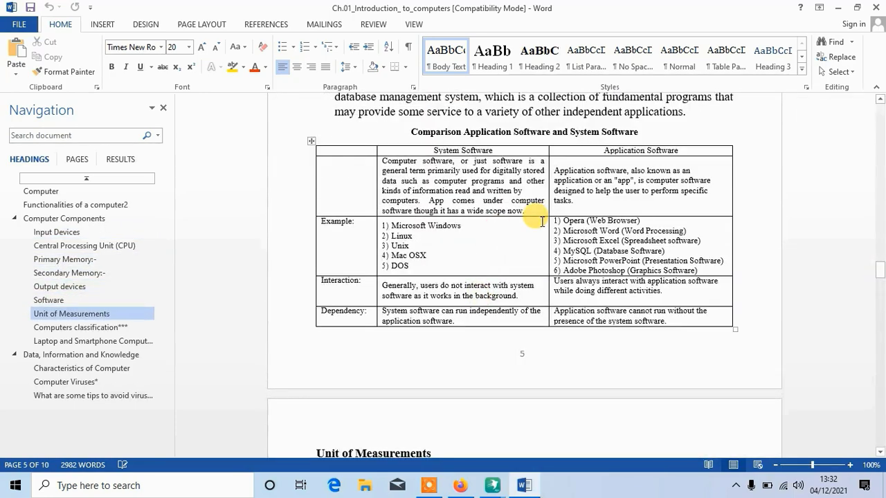
{"action": "left_click", "coordinate": [499, 184]}
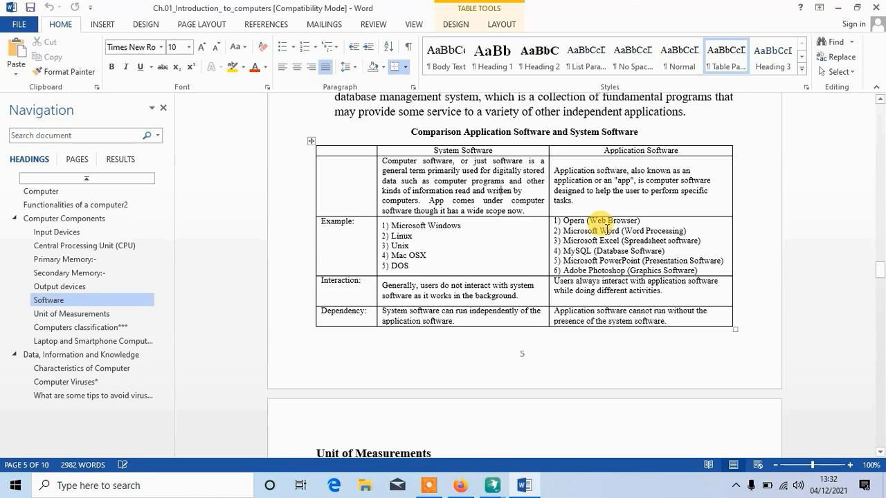
{"action": "left_click_drag", "start_coordinate": [883, 273], "coordinate": [882, 337]}
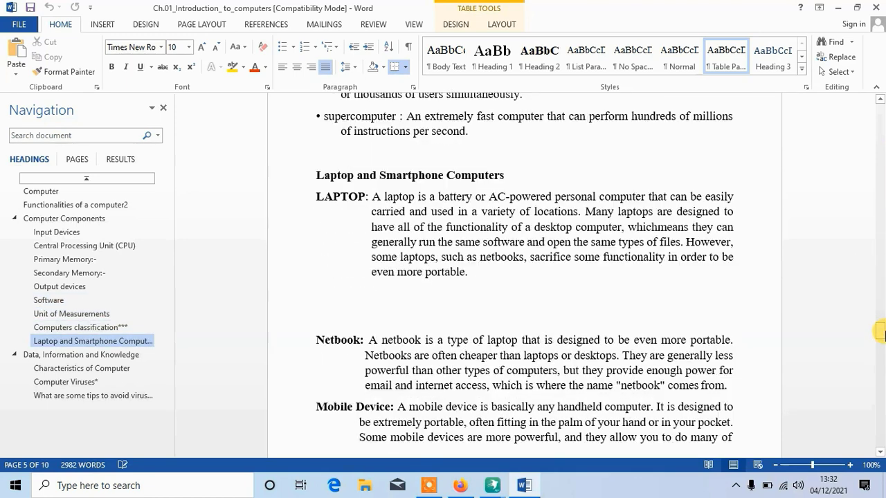
{"action": "left_click", "coordinate": [372, 198]}
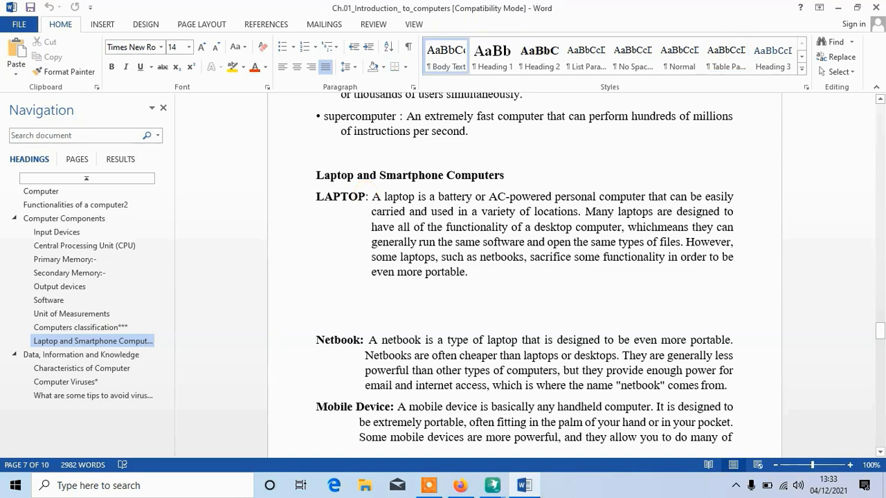
{"action": "key", "text": "Return"}
{"action": "key", "text": "Return"}
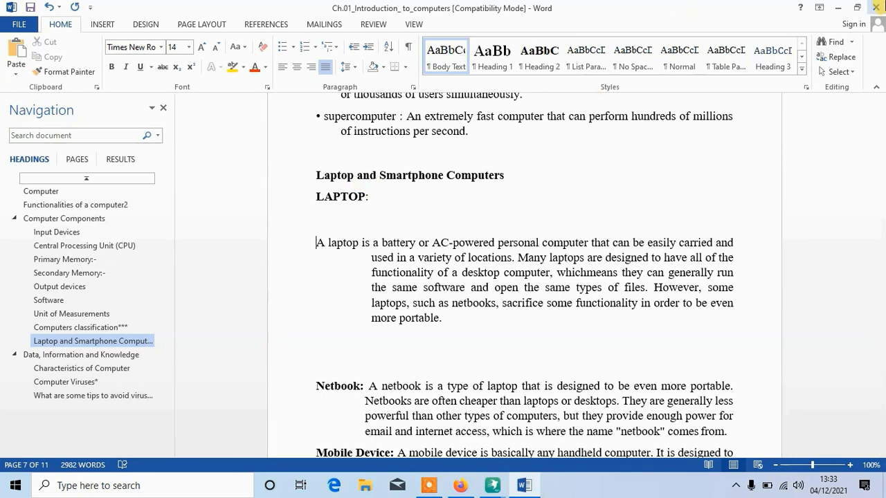
- Close the converted Word document without saving the edits
{"action": "left_click", "coordinate": [862, 10]}
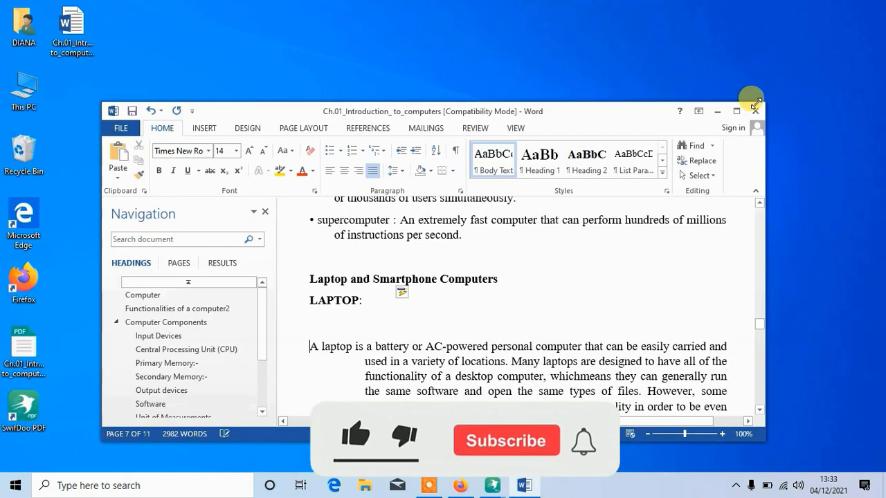
{"action": "left_click", "coordinate": [757, 111]}
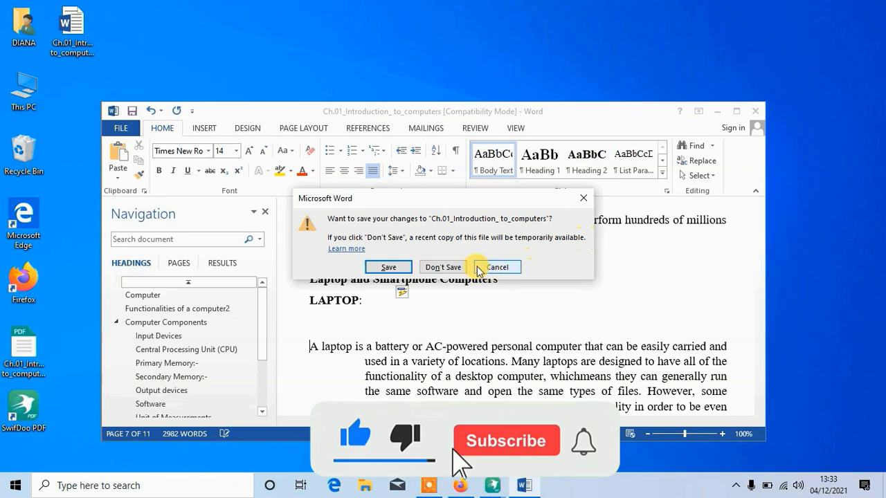
{"action": "left_click", "coordinate": [453, 267]}
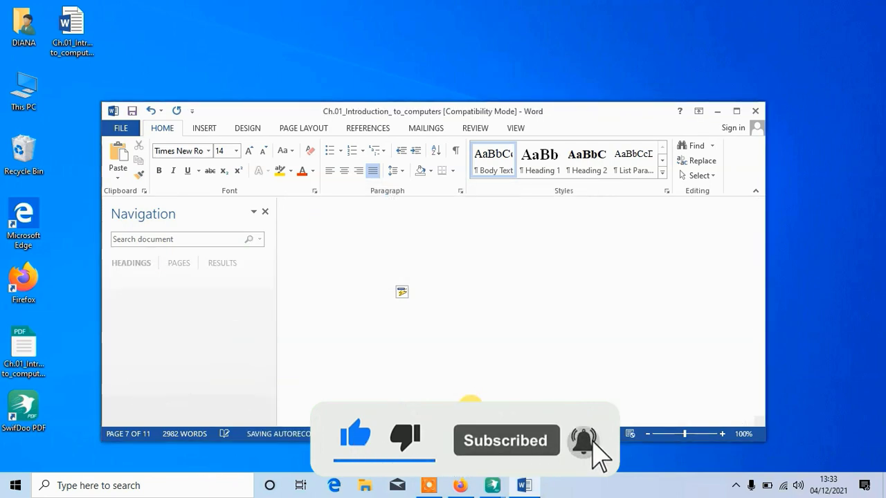
- Switch back to the chapter PDF window in SwifDoo PDF
{"action": "left_click", "coordinate": [493, 487]}
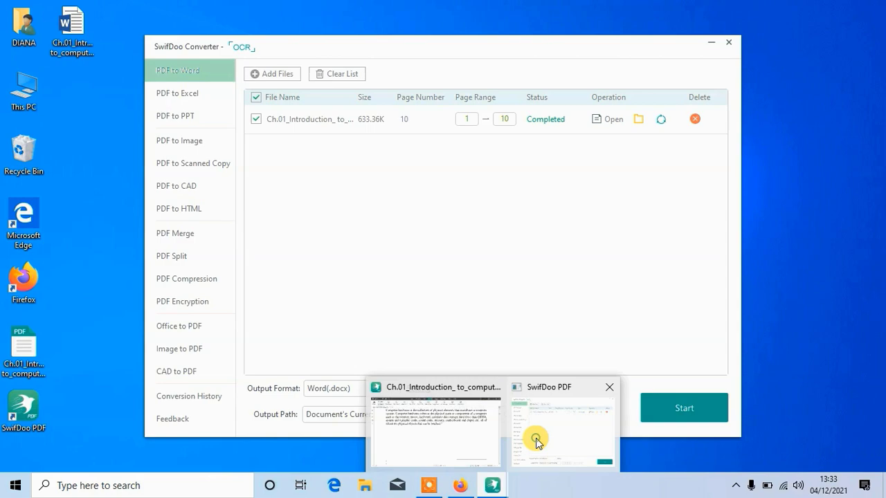
{"action": "left_click", "coordinate": [537, 443]}
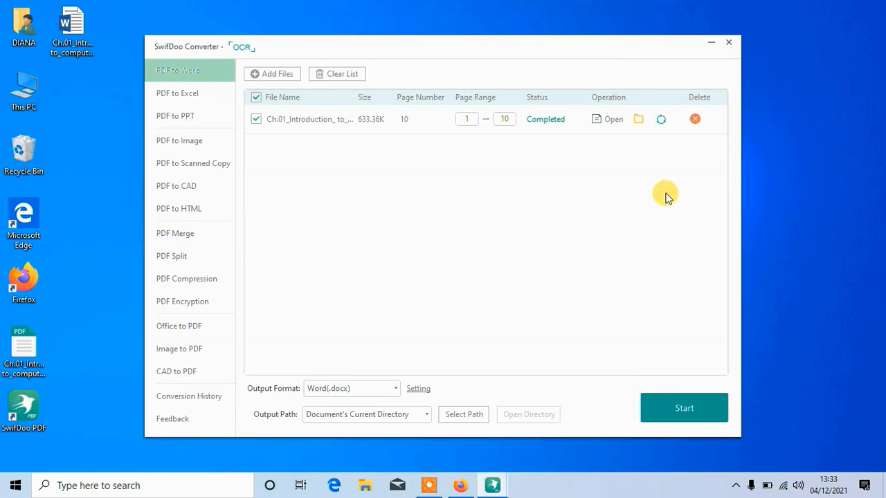
{"action": "left_click", "coordinate": [492, 487]}
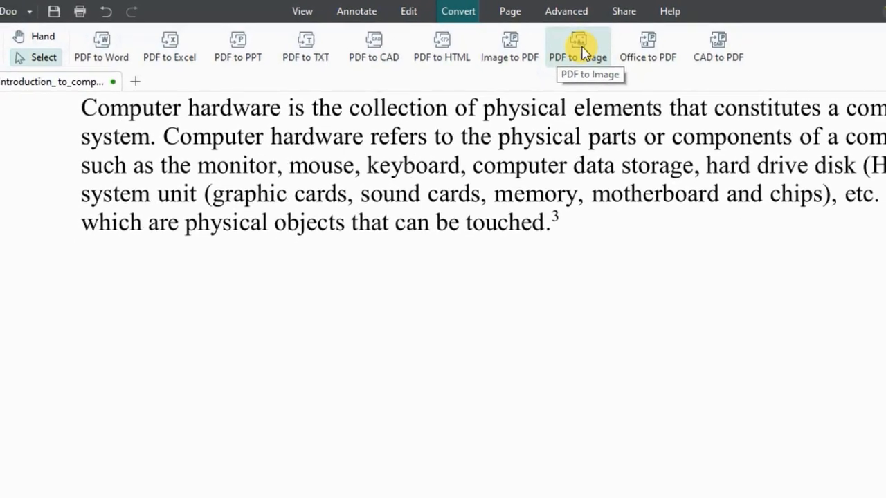
- Export all 10 chapter pages as separate 96dpi PNG images with PDF to Image
{"action": "left_click", "coordinate": [584, 52]}
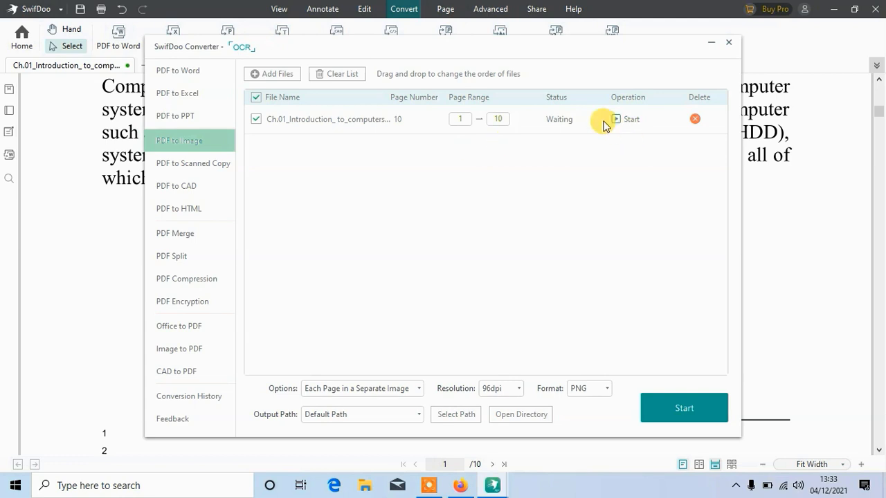
{"action": "left_click", "coordinate": [615, 121]}
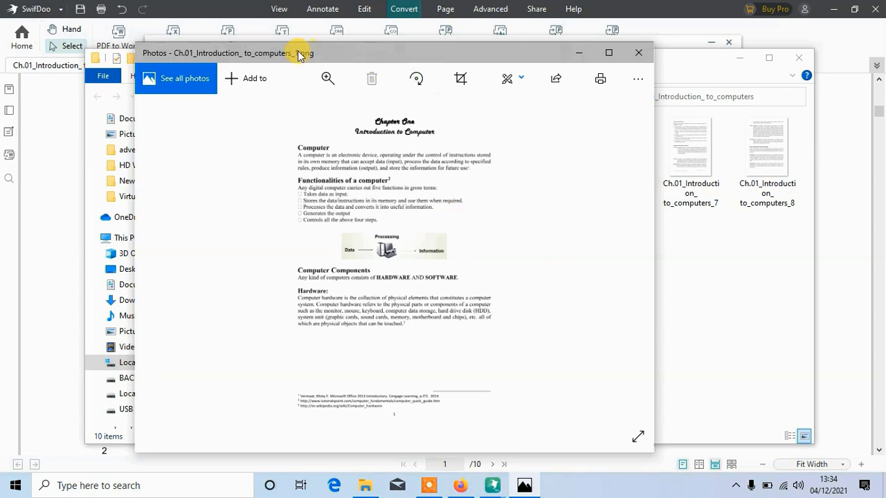
{"action": "left_click", "coordinate": [379, 39]}
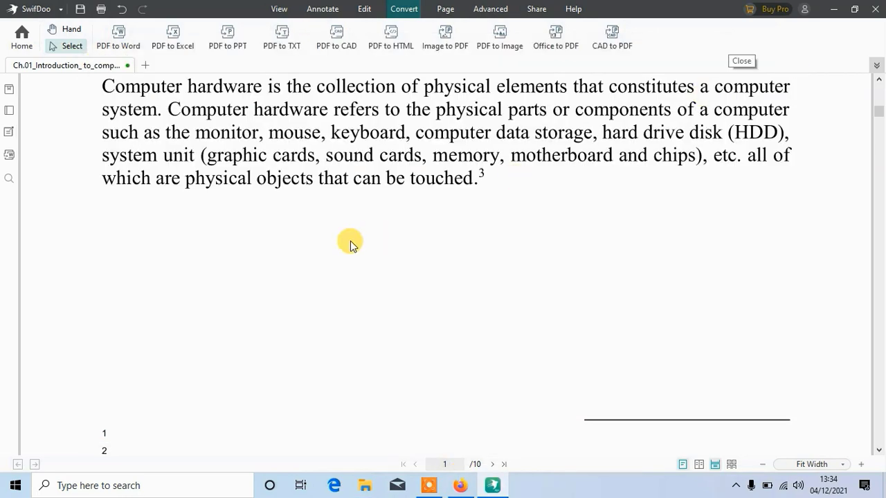
- Delete the unwanted page thumbnails, reducing the chapter from 10 to 8 pages
{"action": "left_click", "coordinate": [454, 9]}
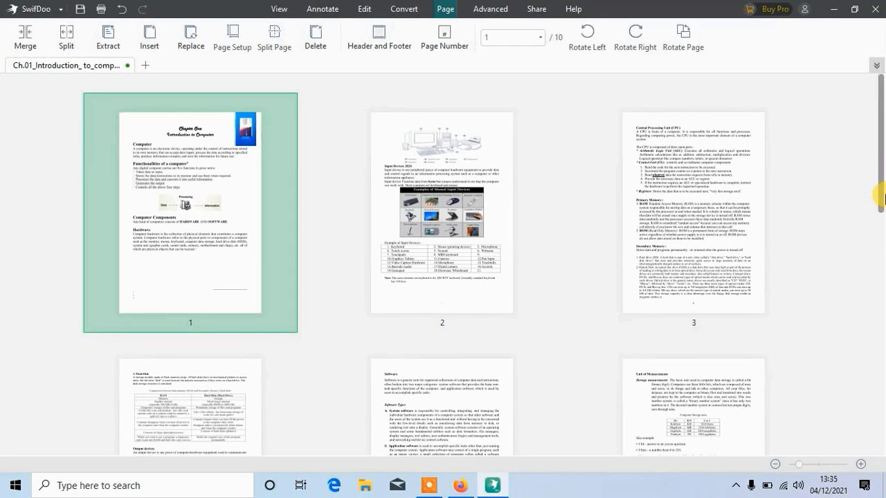
{"action": "left_click_drag", "start_coordinate": [882, 194], "coordinate": [881, 352]}
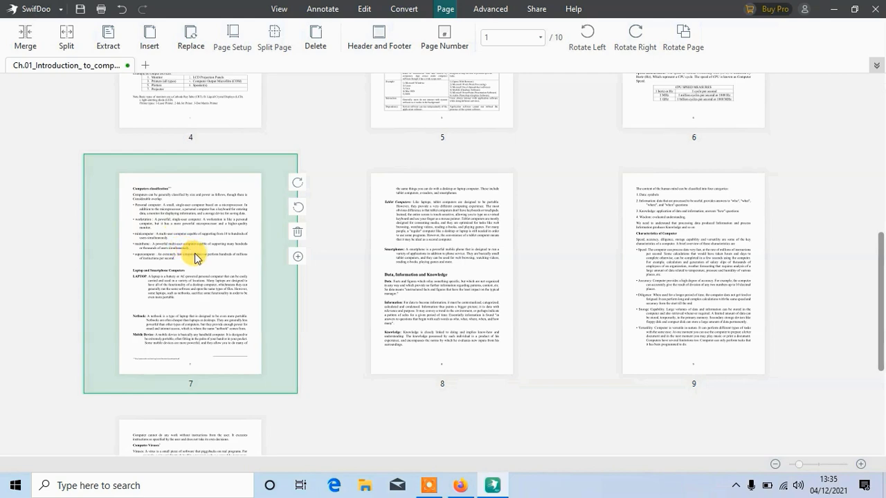
{"action": "left_click", "coordinate": [538, 315]}
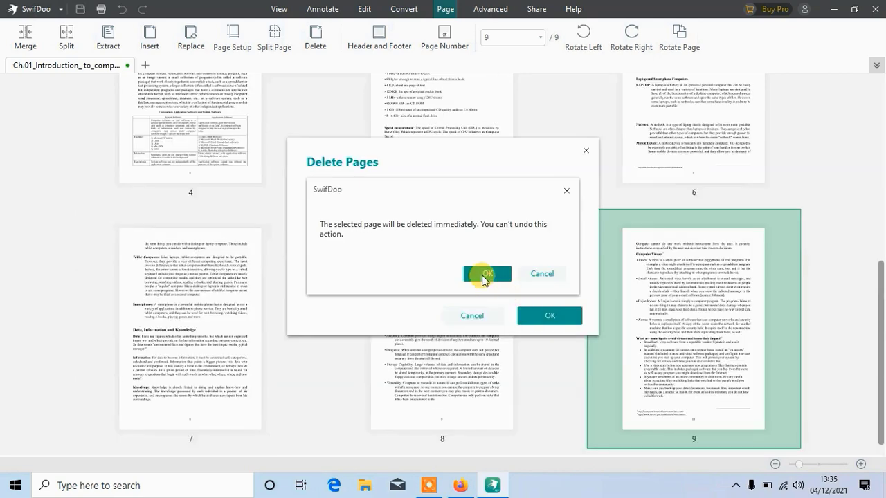
{"action": "left_click", "coordinate": [484, 274]}
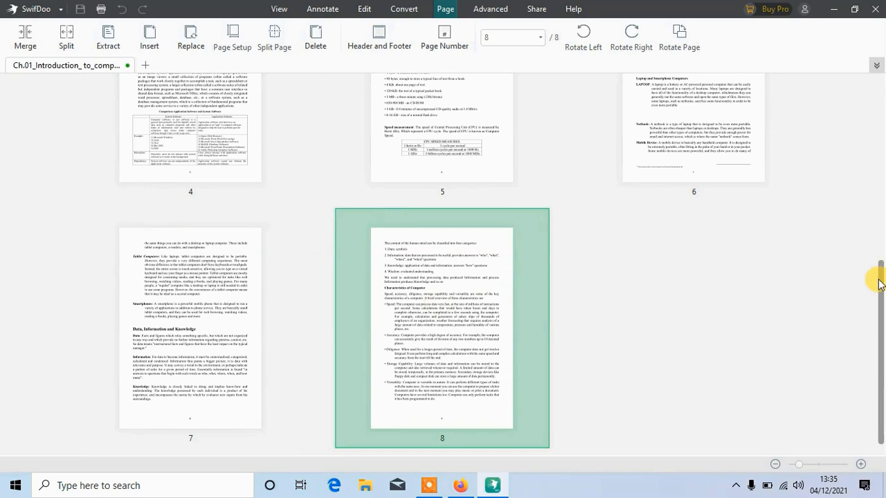
{"action": "left_click_drag", "start_coordinate": [881, 284], "coordinate": [883, 48]}
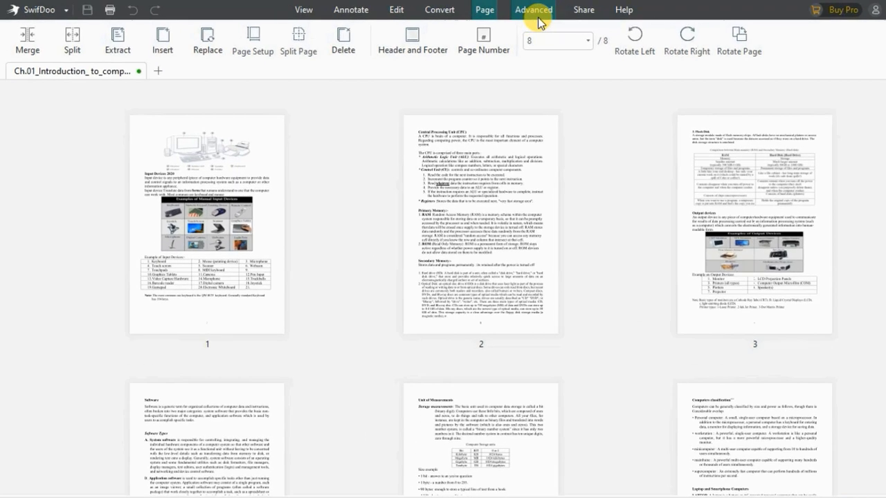
{"action": "left_click", "coordinate": [497, 14]}
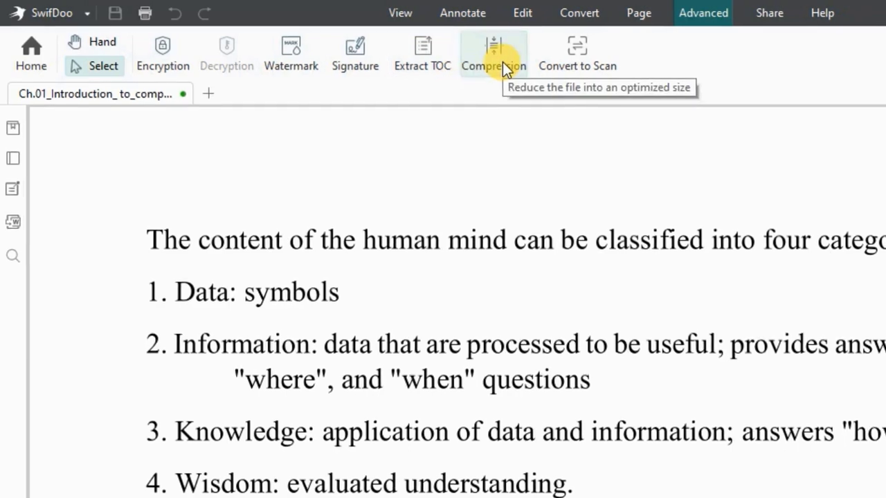
- Compress the 1.10MB chapter at Std quality into its current folder, estimated 0.34MB
{"action": "left_click", "coordinate": [476, 56]}
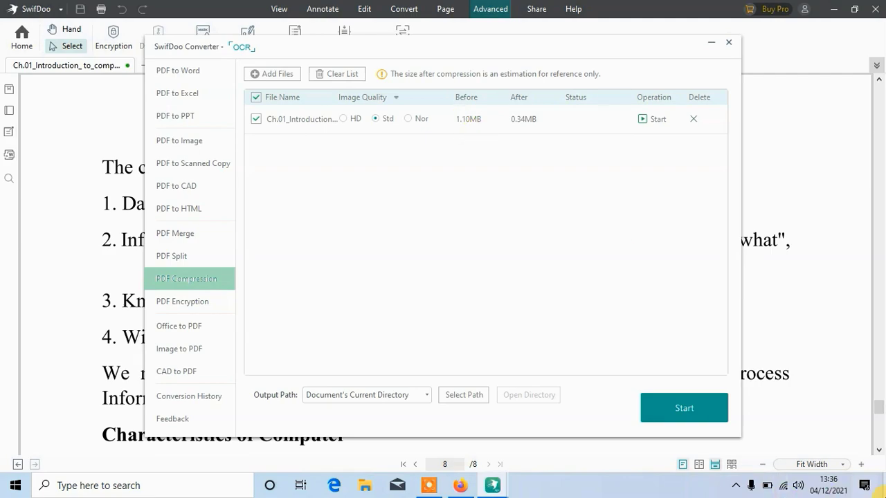
{"action": "left_click", "coordinate": [417, 327]}
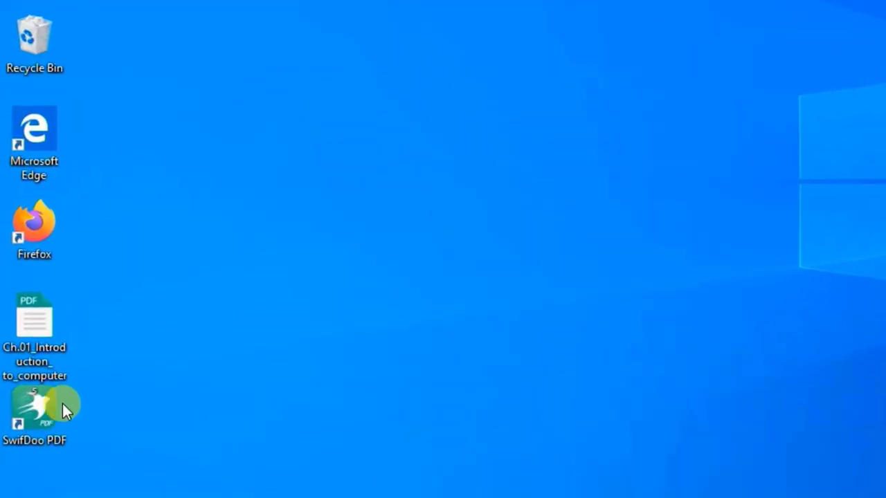
{"action": "left_click", "coordinate": [32, 413]}
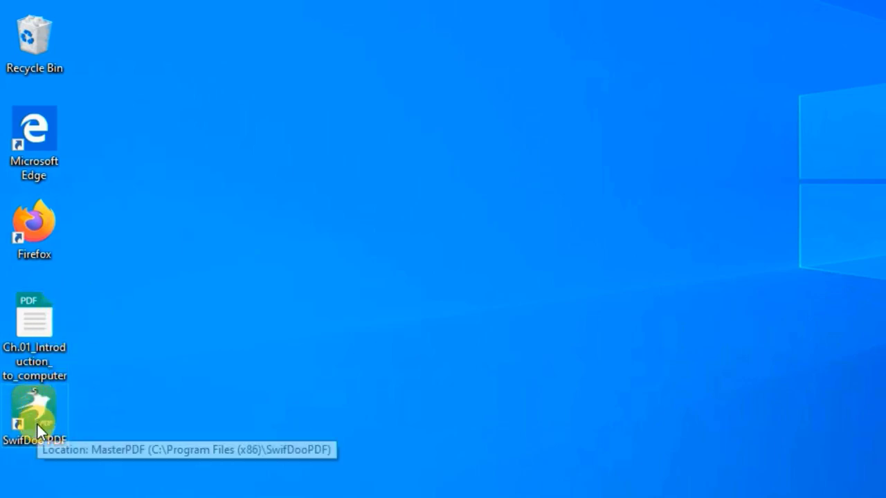
{"action": "left_click_drag", "start_coordinate": [36, 422], "coordinate": [36, 332]}
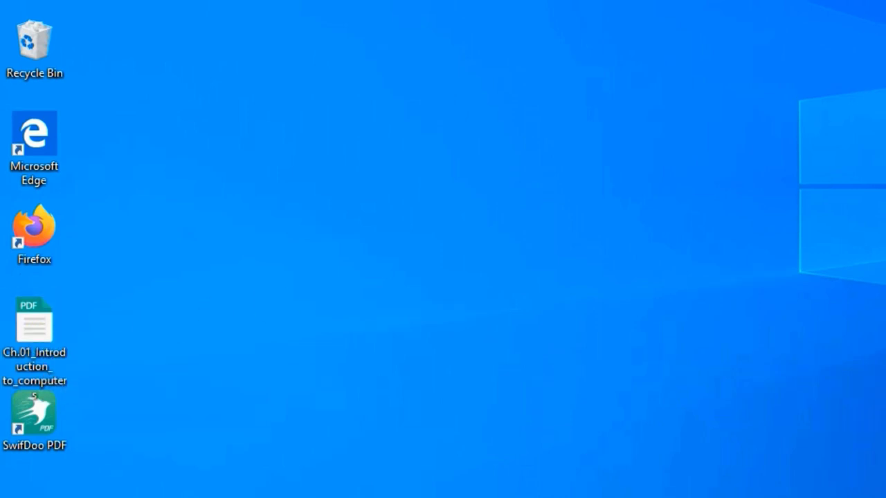
{"action": "left_click", "coordinate": [793, 438]}
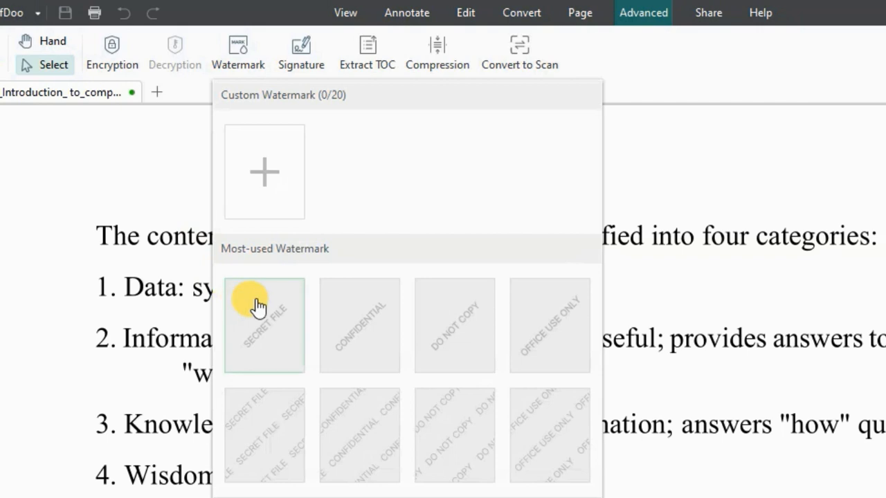
- Add a diagonal orange 'IT' text watermark to the chapter's pages
{"action": "left_click", "coordinate": [257, 180]}
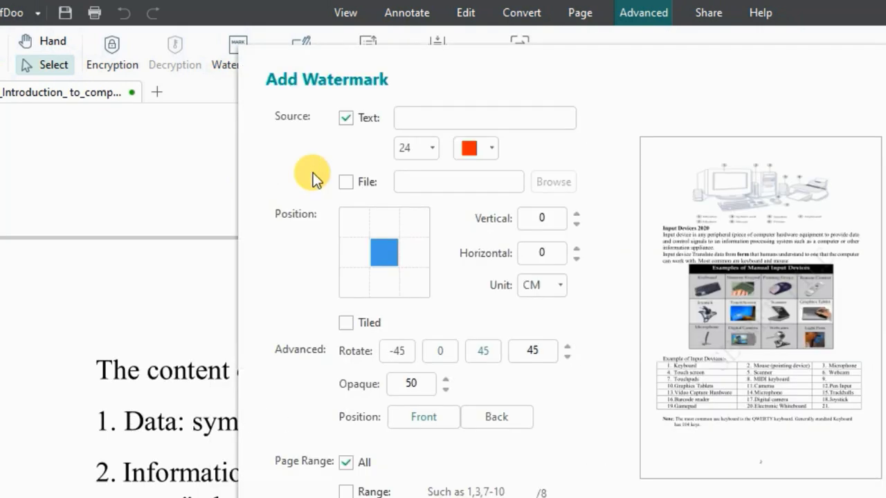
{"action": "left_click", "coordinate": [476, 128]}
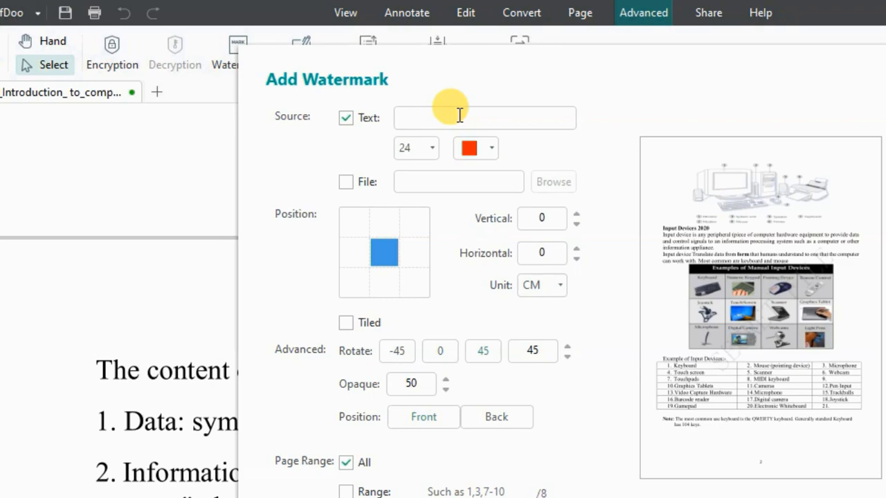
{"action": "type", "text": "IT"}
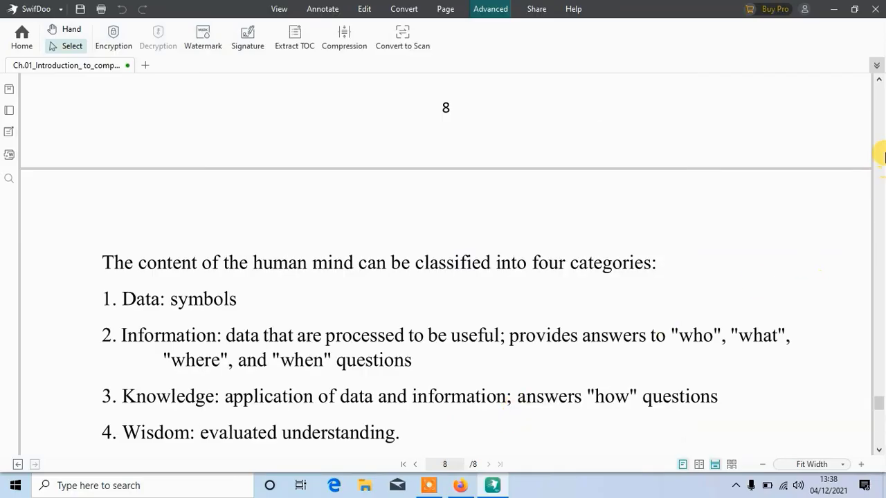
{"action": "left_click_drag", "start_coordinate": [879, 402], "coordinate": [881, 245]}
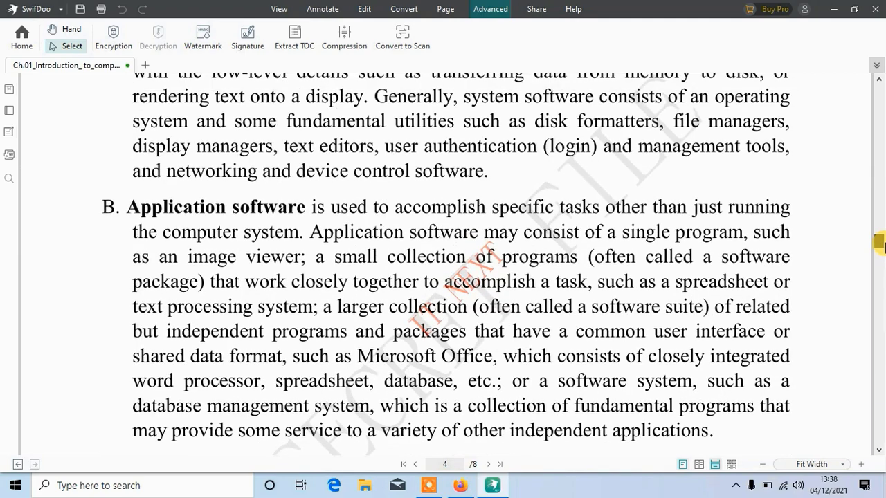
{"action": "scroll", "coordinate": [882, 245], "scroll_direction": "up", "scroll_amount": 1}
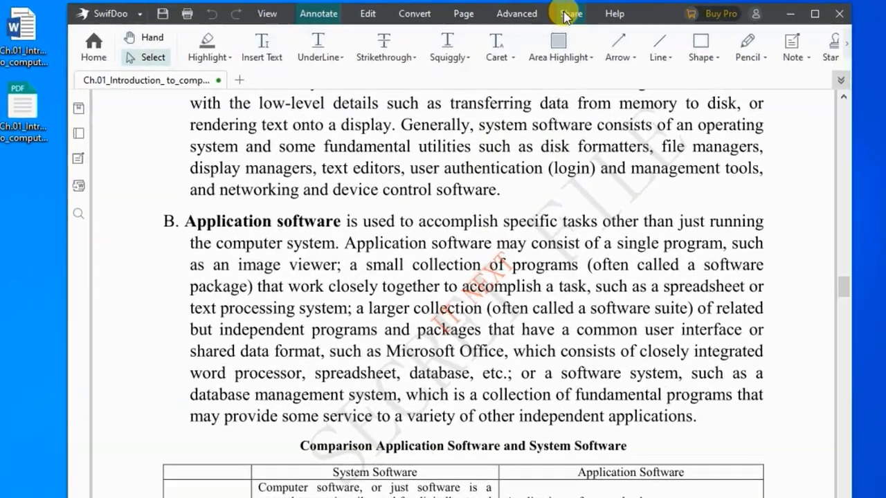
{"action": "left_click", "coordinate": [566, 14]}
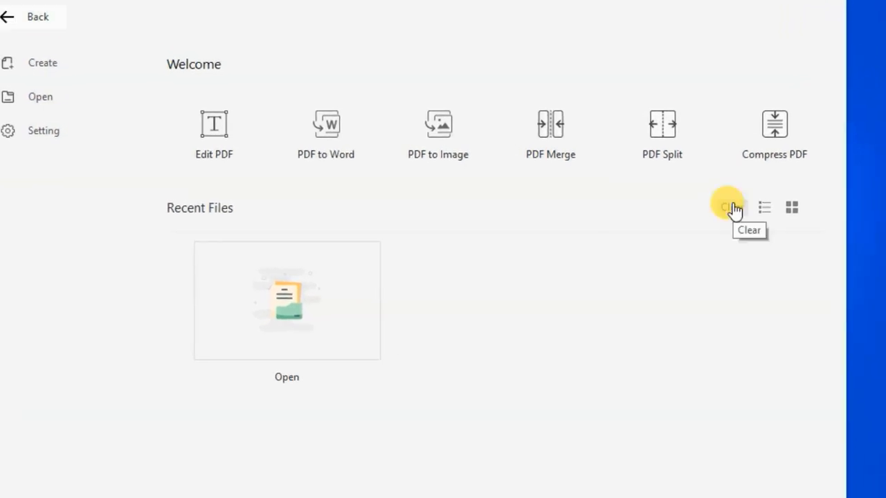
- Clear the Recent Files history, then close SwifDoo PDF without saving the chapter
{"action": "left_click", "coordinate": [733, 208]}
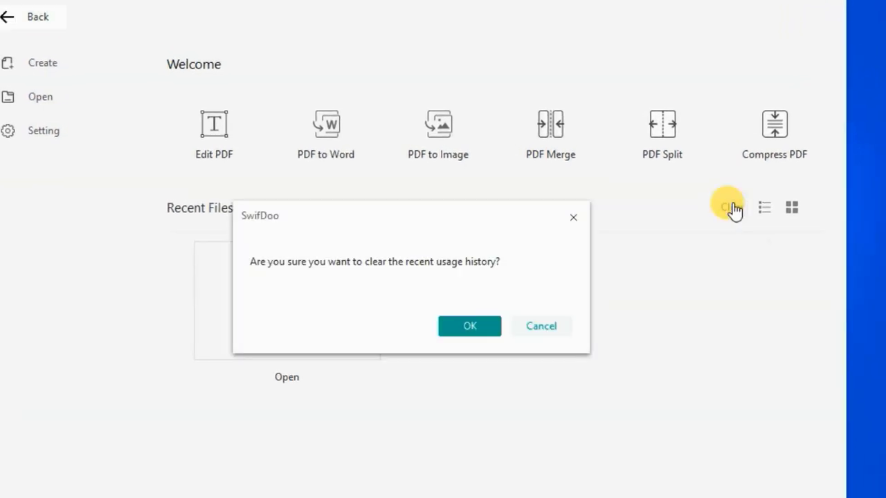
{"action": "left_click", "coordinate": [480, 325]}
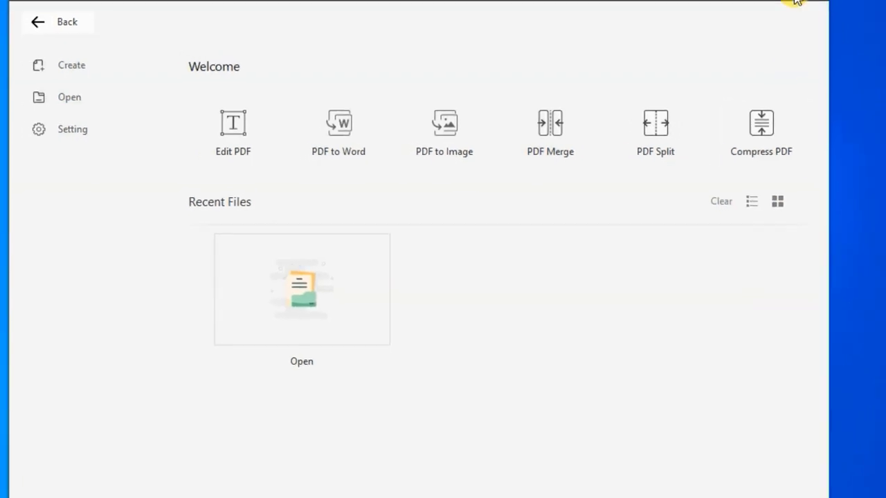
{"action": "left_click", "coordinate": [771, 8]}
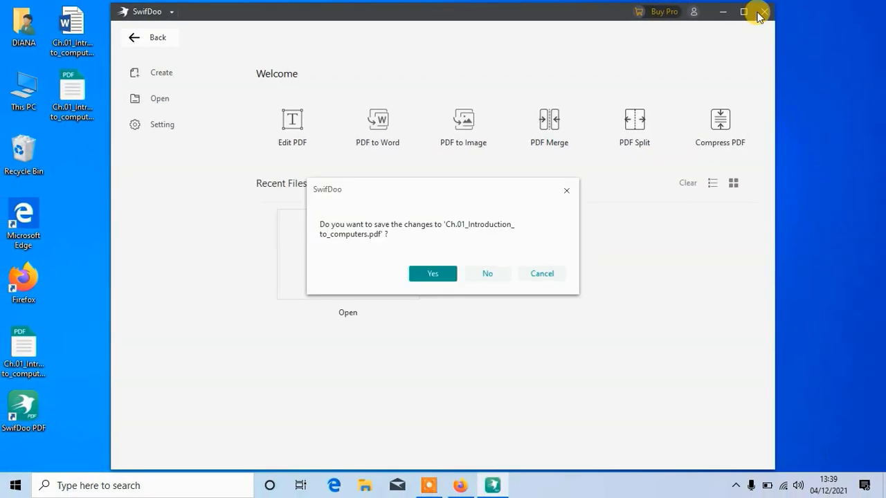
{"action": "left_click", "coordinate": [479, 277]}
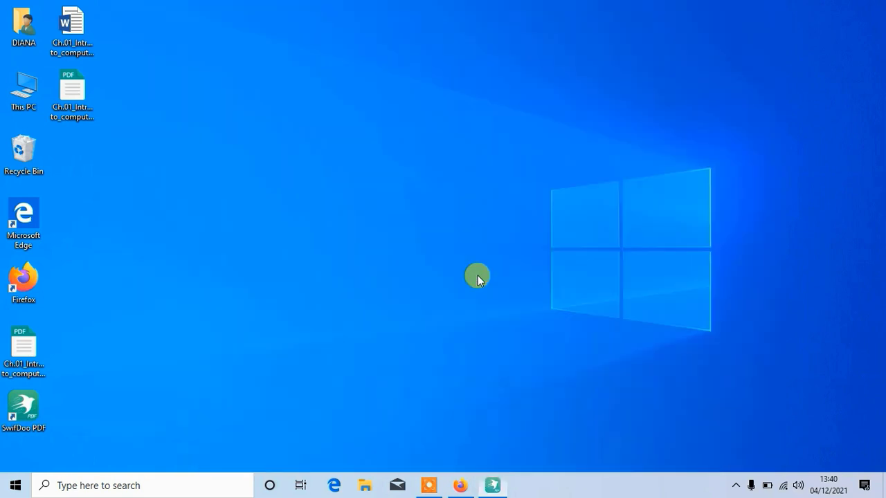
- Maximize Firefox and scroll to the Monthly $8, Annual $41.4 and Perpetual $99.9 plans
{"action": "left_click", "coordinate": [458, 487]}
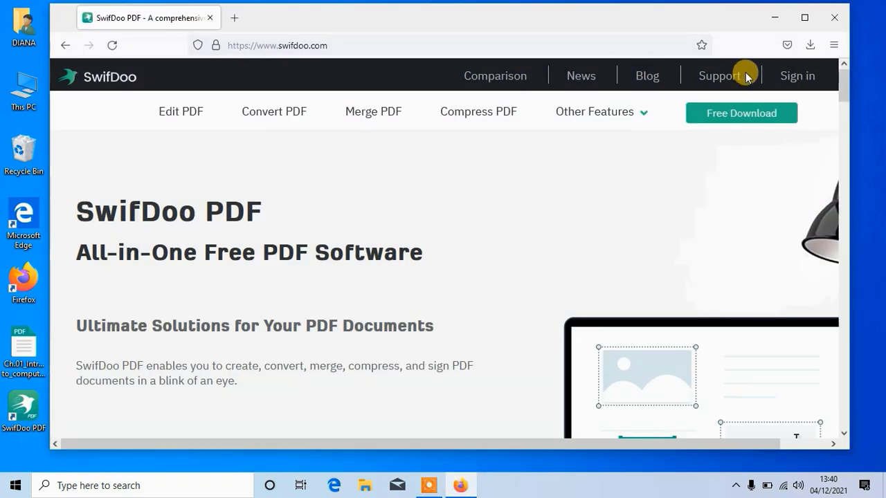
{"action": "left_click", "coordinate": [804, 17]}
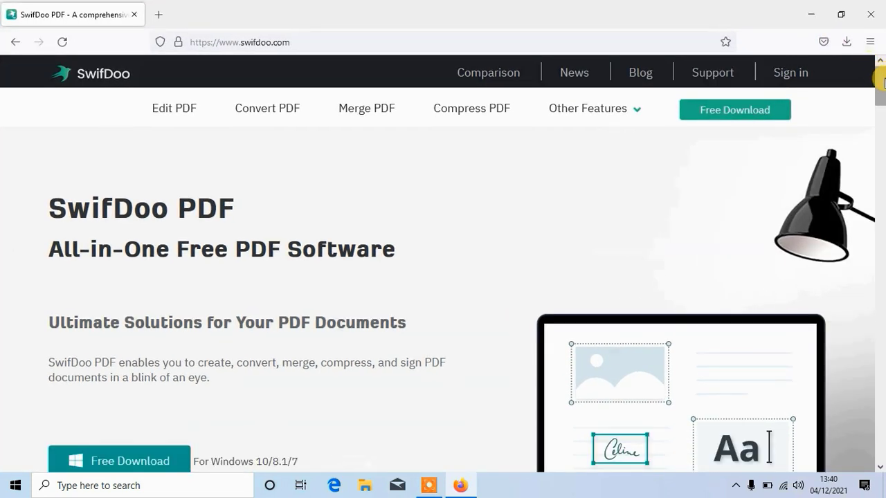
{"action": "left_click_drag", "start_coordinate": [881, 89], "coordinate": [883, 156]}
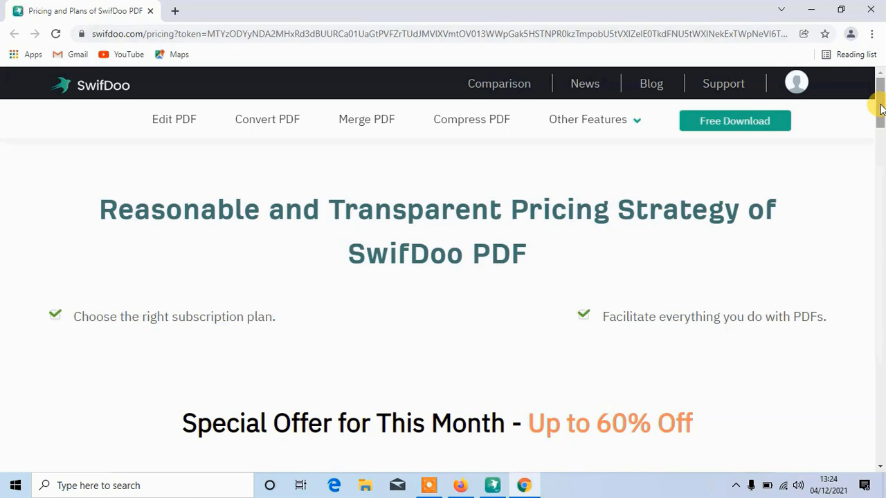
{"action": "left_click_drag", "start_coordinate": [881, 109], "coordinate": [881, 141]}
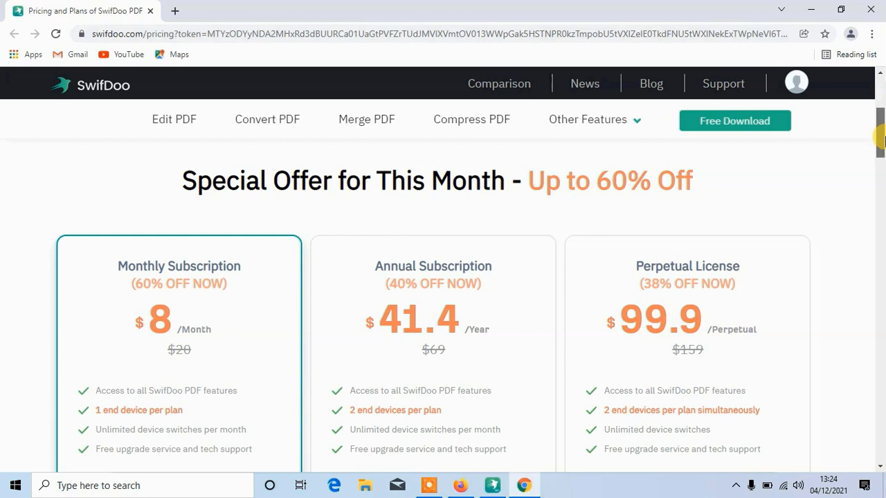
{"action": "mouse_move", "coordinate": [880, 141]}
{"action": "left_mouse_down"}
{"action": "mouse_move", "coordinate": [880, 159]}
{"action": "mouse_move", "coordinate": [880, 149]}
{"action": "left_mouse_up"}
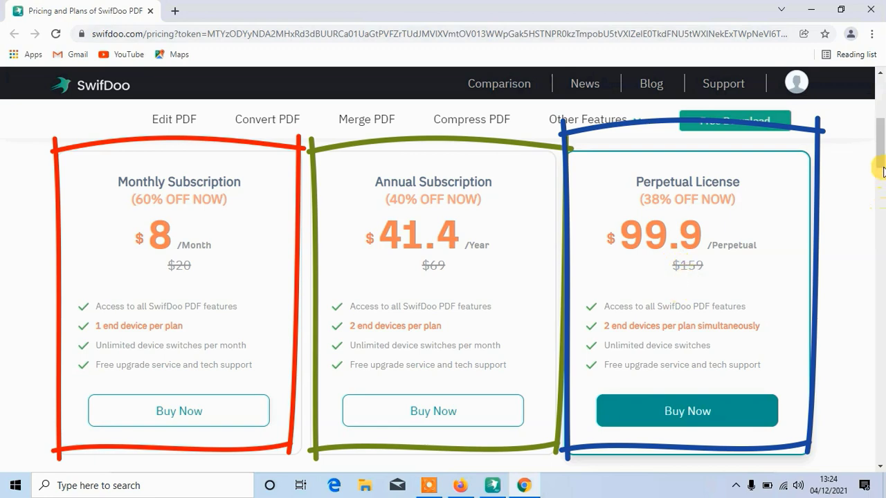
{"action": "mouse_move", "coordinate": [880, 158]}
{"action": "left_mouse_down"}
{"action": "mouse_move", "coordinate": [882, 425]}
{"action": "mouse_move", "coordinate": [881, 146]}
{"action": "mouse_move", "coordinate": [881, 171]}
{"action": "mouse_move", "coordinate": [882, 161]}
{"action": "left_mouse_up"}
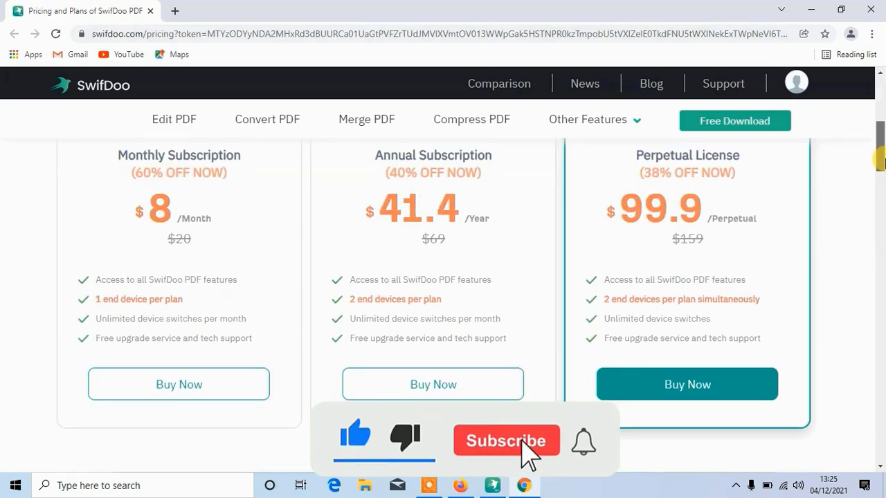